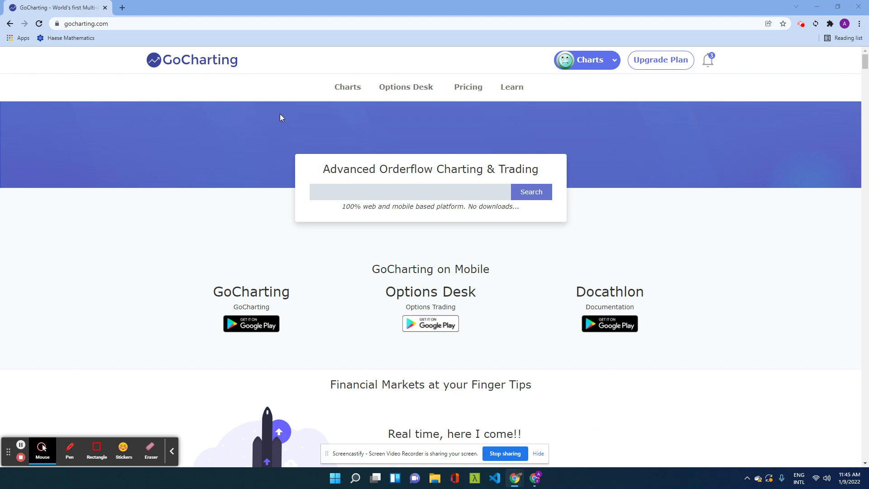
# Open the Options Desk for the NSE India asset class to load the NIFTY options chain
pyautogui.moveTo(349, 89)
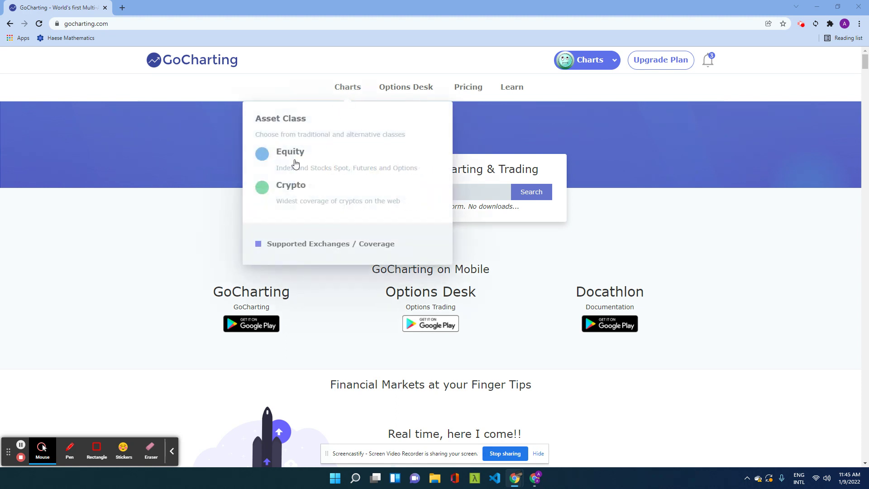
pyautogui.moveTo(401, 91)
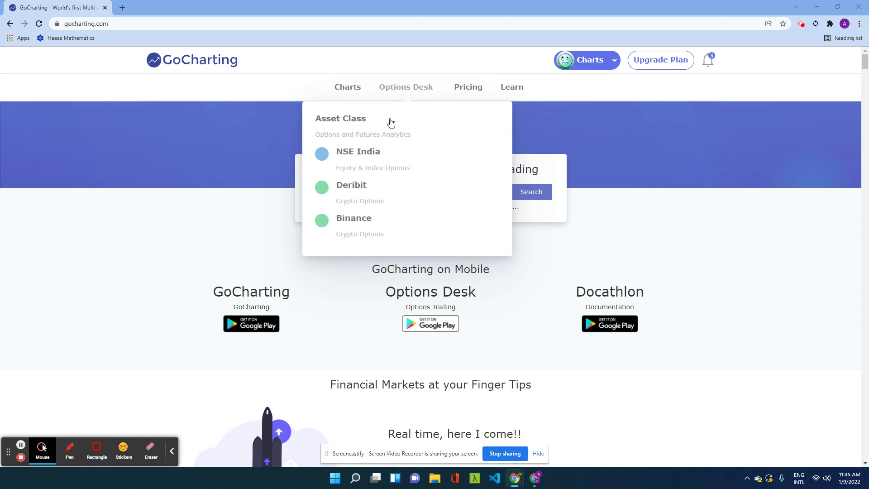
pyautogui.click(362, 159)
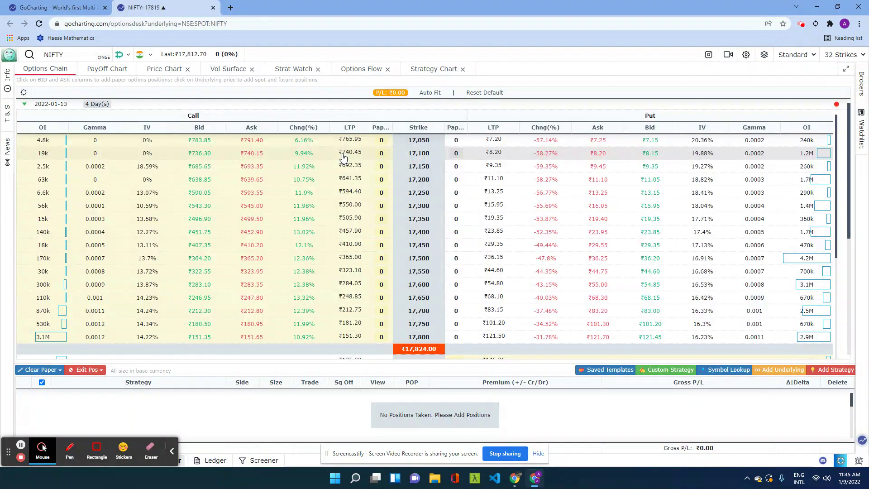
pyautogui.scroll(-2, 287, 180)
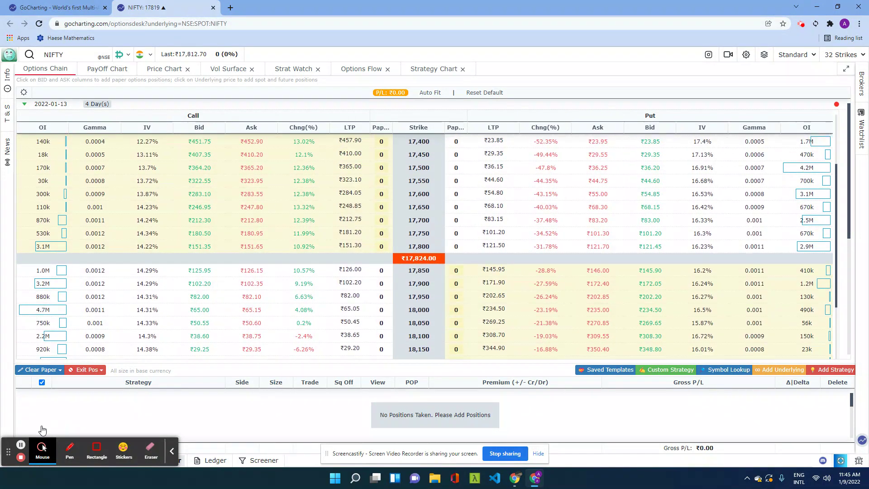
# Change the options desk to the black colour theme and hide the strategy positions section below the options chain
pyautogui.click(114, 454)
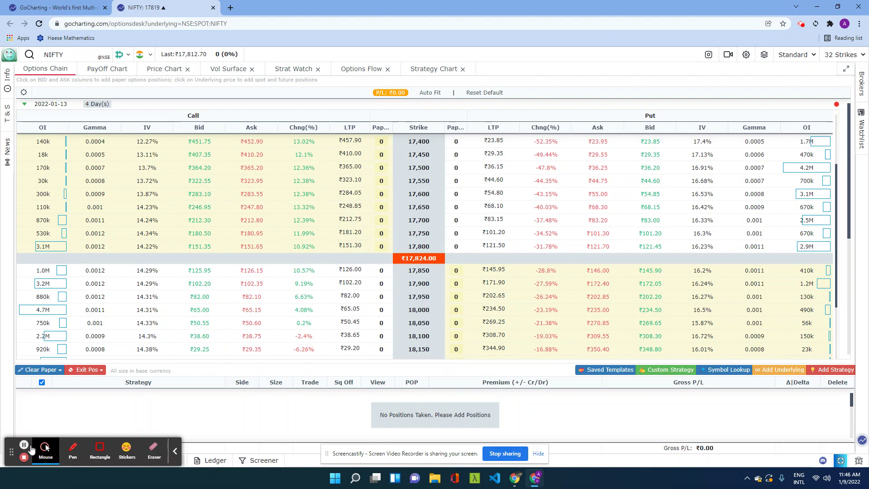
pyautogui.moveTo(9, 452); pyautogui.dragTo(160, 453)
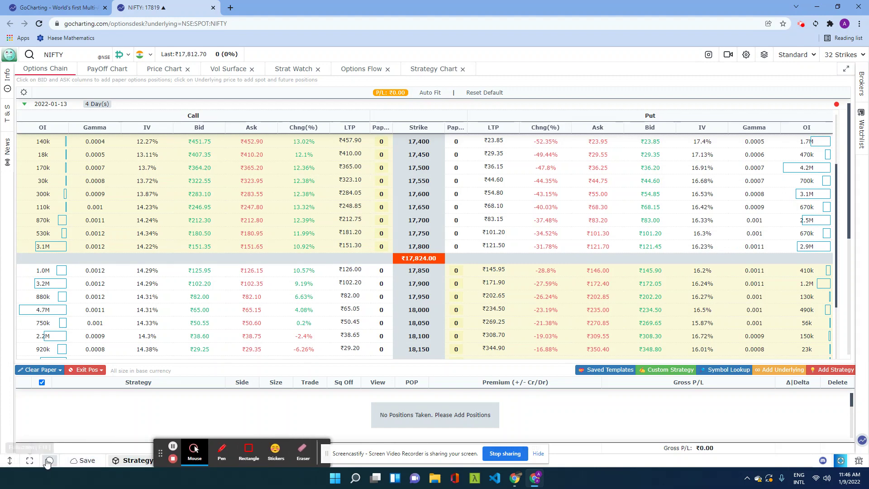
pyautogui.click(49, 461)
pyautogui.click(75, 430)
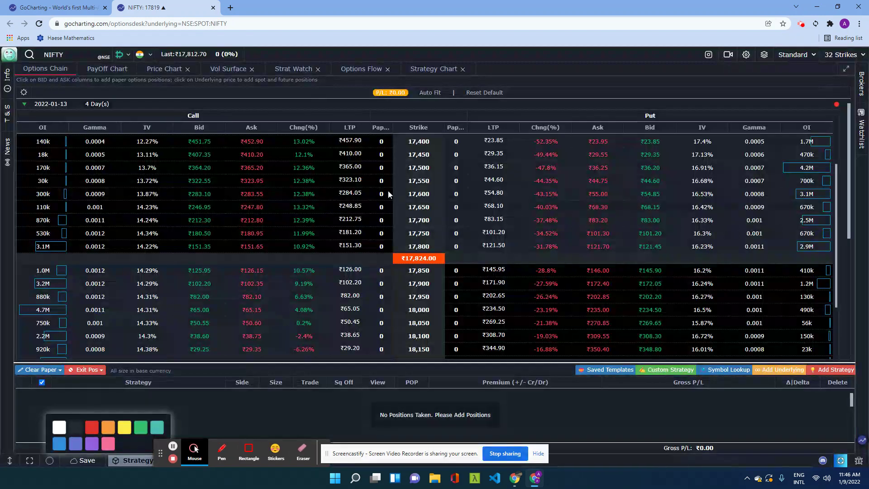
pyautogui.click(631, 400)
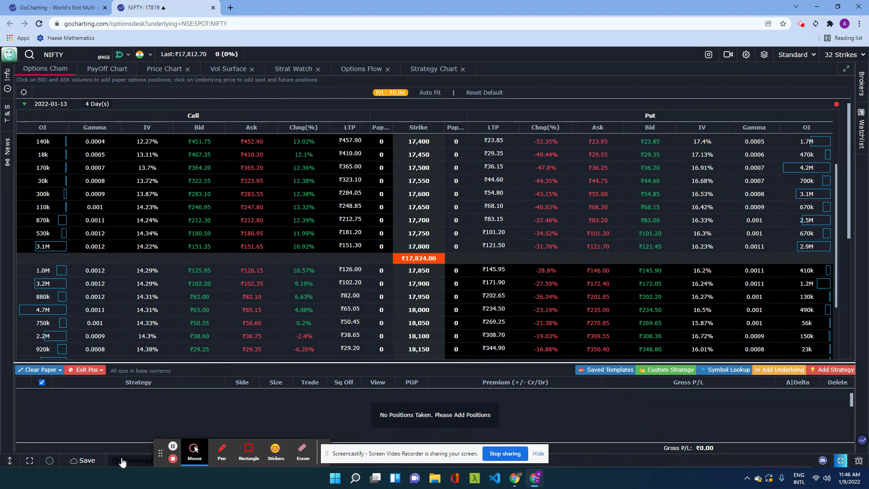
pyautogui.click(128, 461)
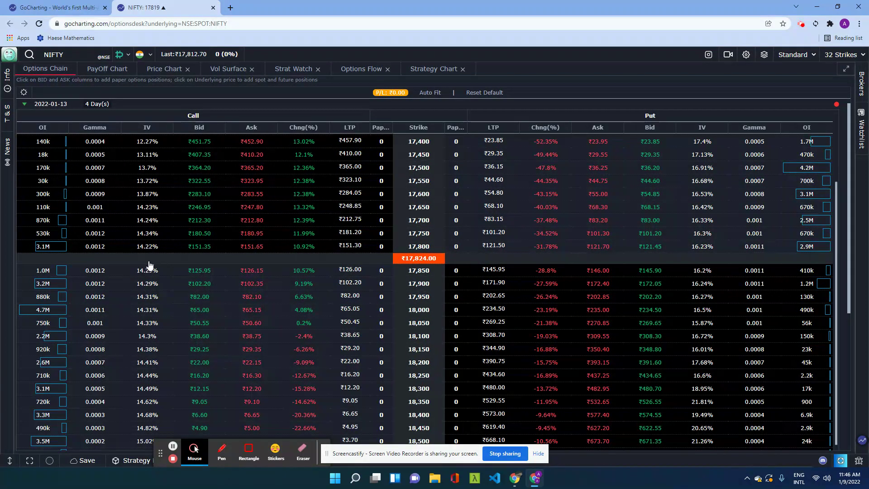
pyautogui.scroll(1, 154, 267)
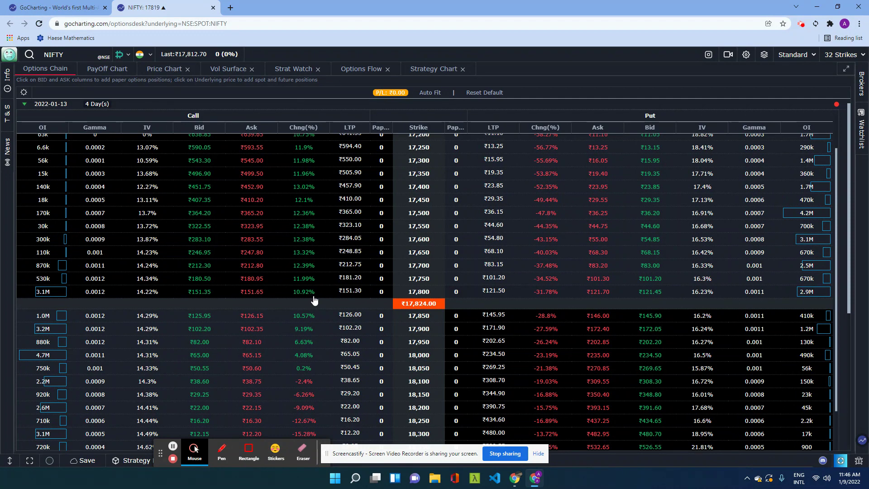
# Remove the Chng(%), LTP, Ask, Bid, IV and Gamma columns from the options chain
pyautogui.rightClick(93, 130)
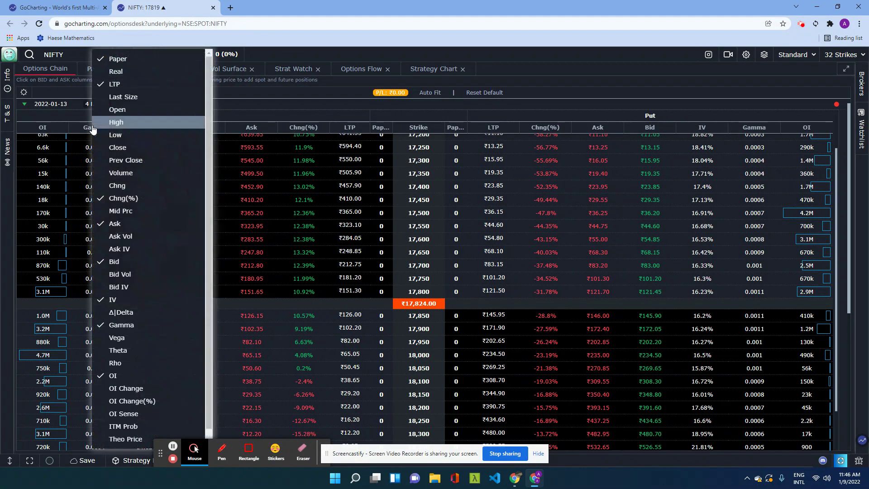
pyautogui.click(149, 199)
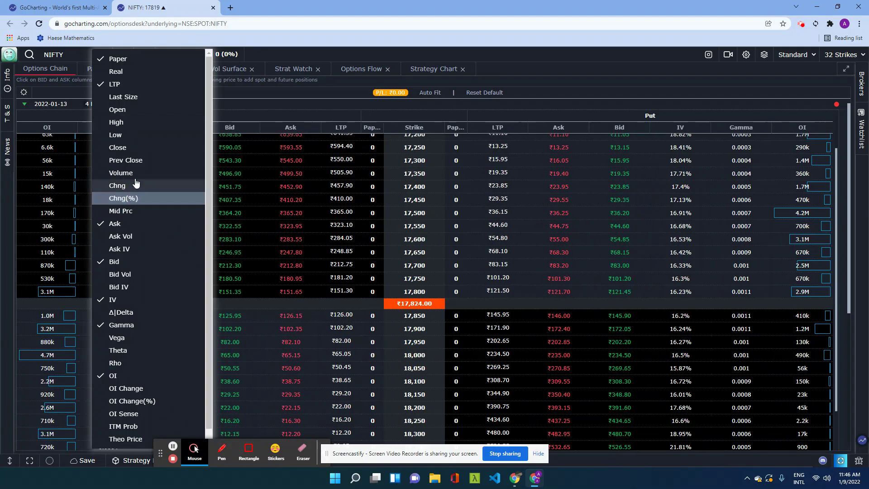
pyautogui.click(120, 86)
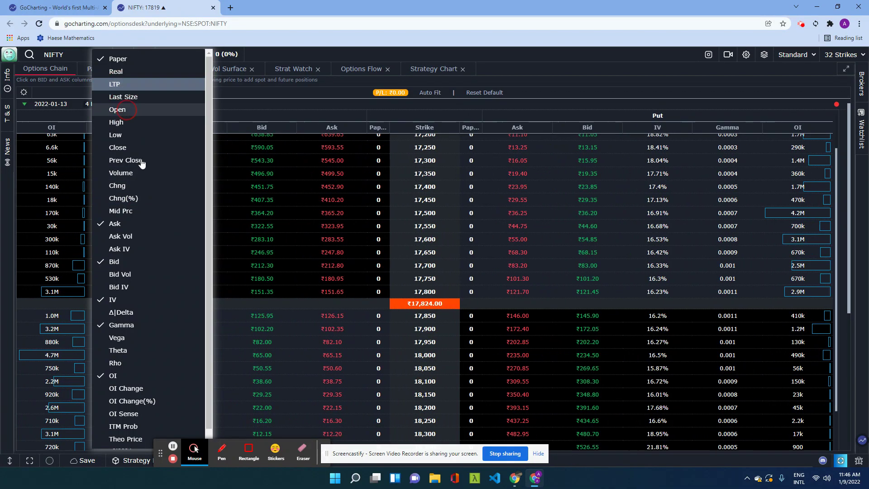
pyautogui.click(117, 224)
pyautogui.click(119, 262)
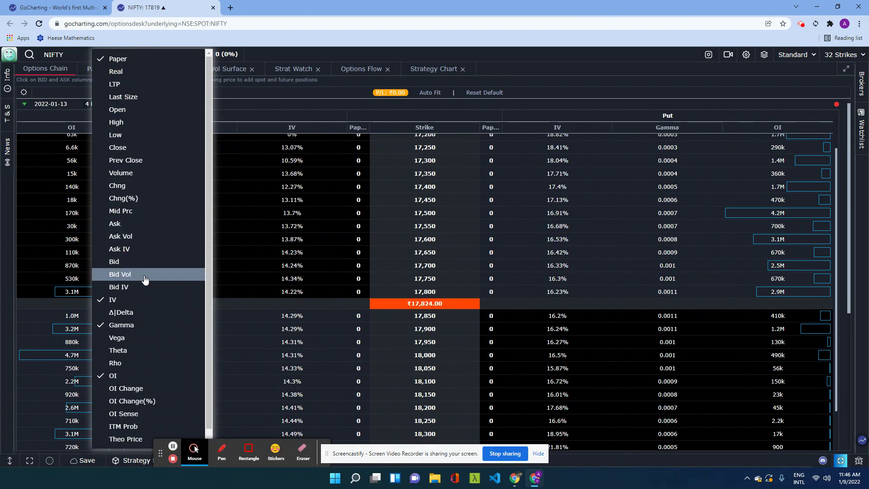
pyautogui.click(139, 300)
pyautogui.click(129, 325)
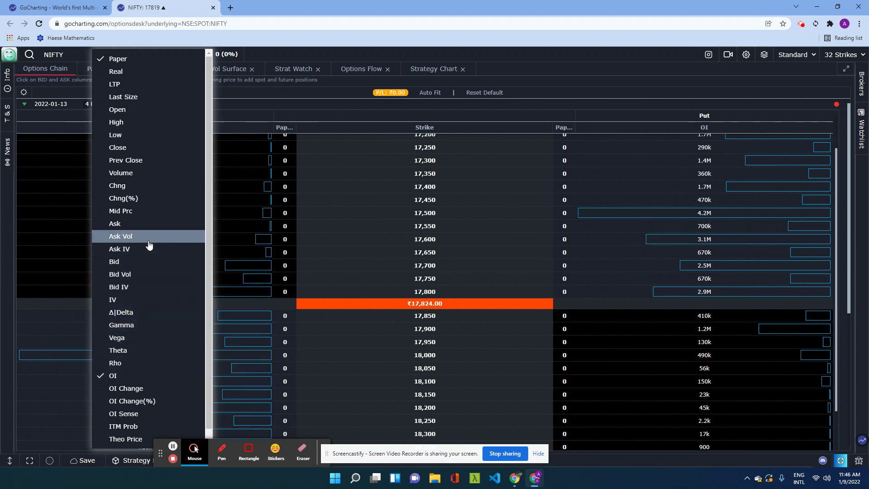
# Add the Volume column to the options chain and look through its strikes and expiry dates
pyautogui.click(140, 174)
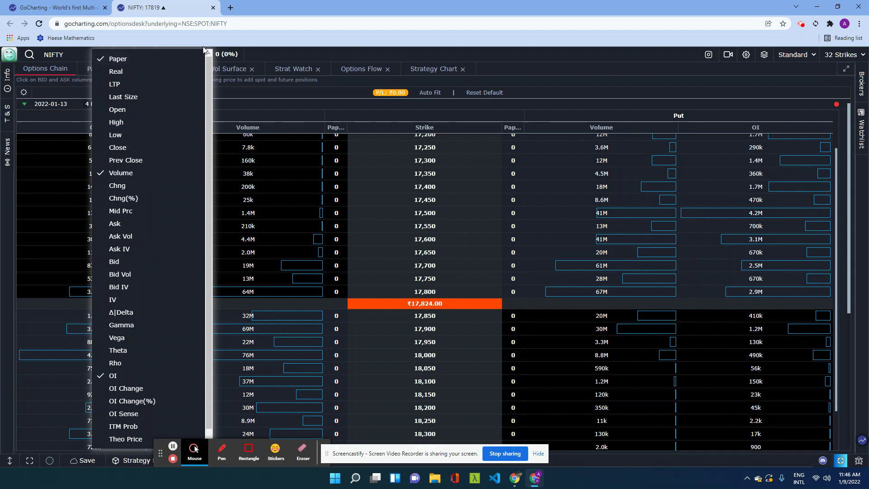
pyautogui.click(316, 57)
pyautogui.scroll(-3, 504, 274)
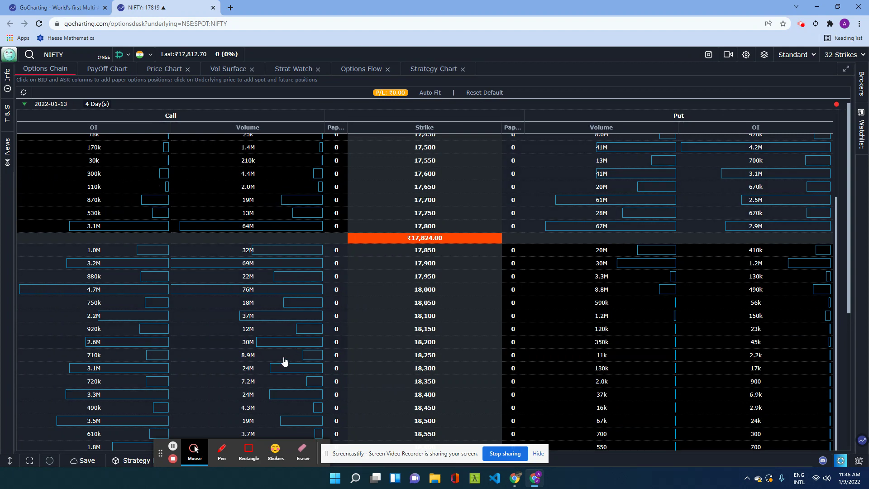
pyautogui.scroll(-5, 610, 398)
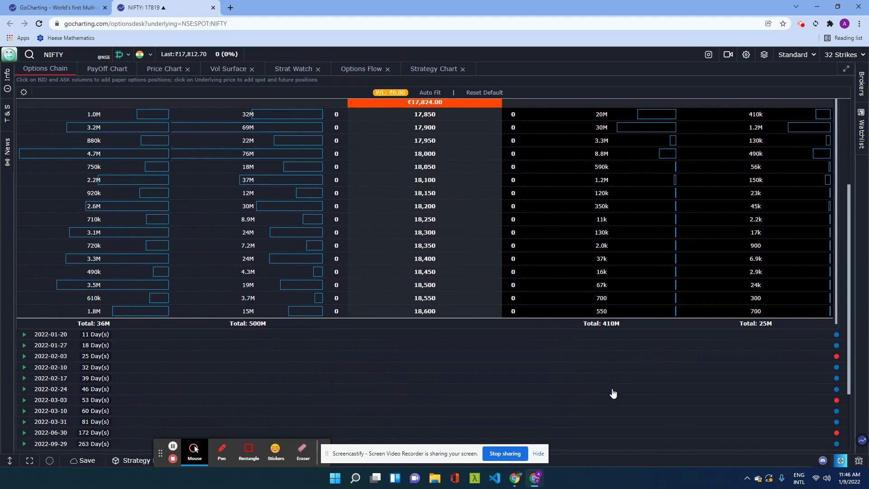
pyautogui.scroll(5, 610, 395)
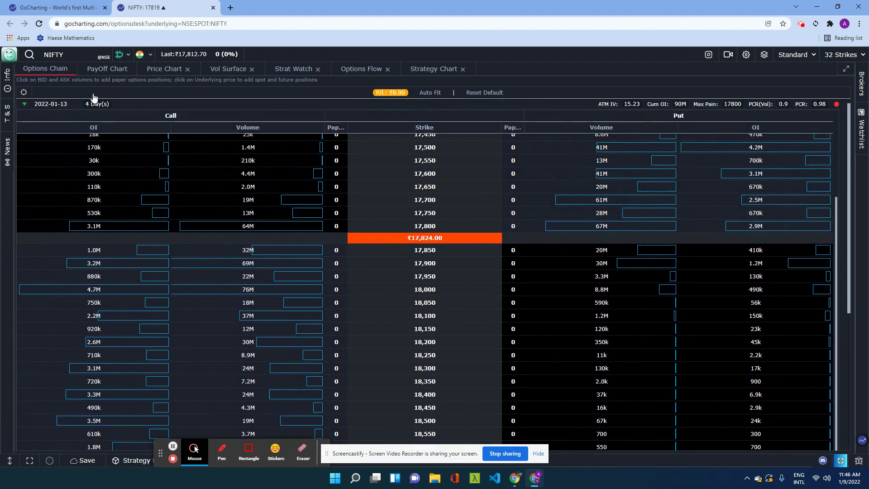
# Open the NIFTY price chart and turn off its OI Profile overlay
pyautogui.click(157, 72)
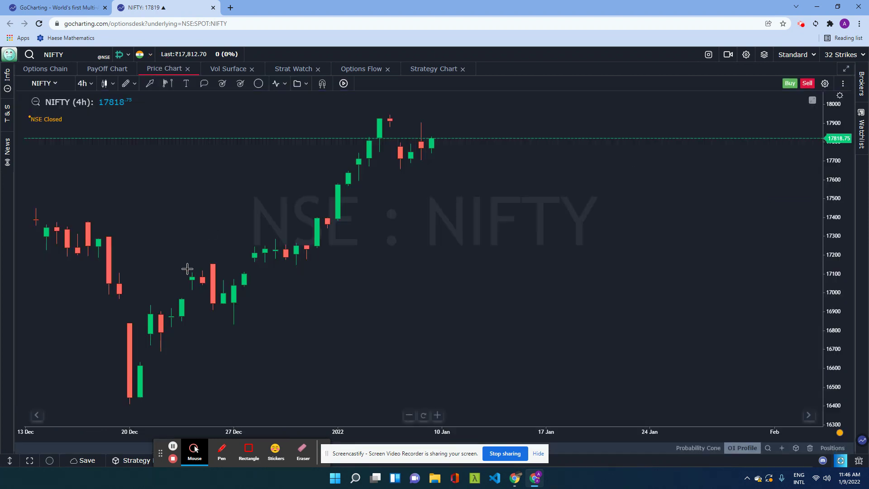
pyautogui.click(743, 447)
pyautogui.click(708, 319)
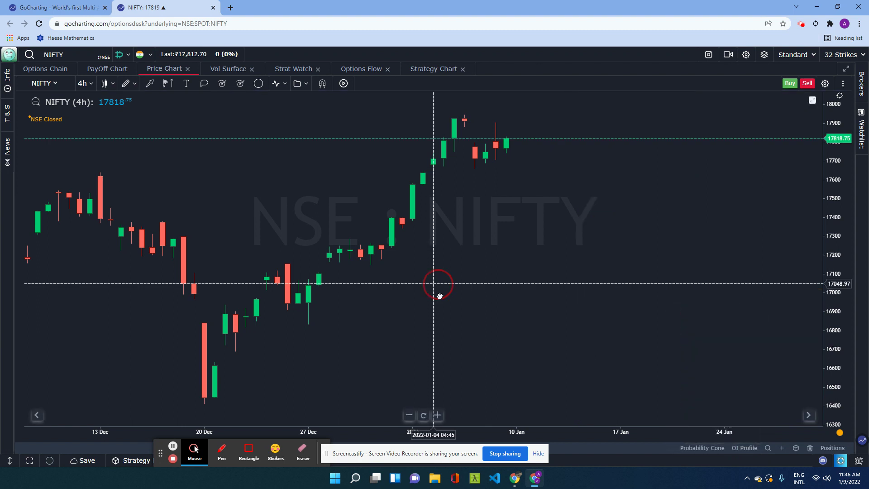
pyautogui.scroll(-2, 392, 303)
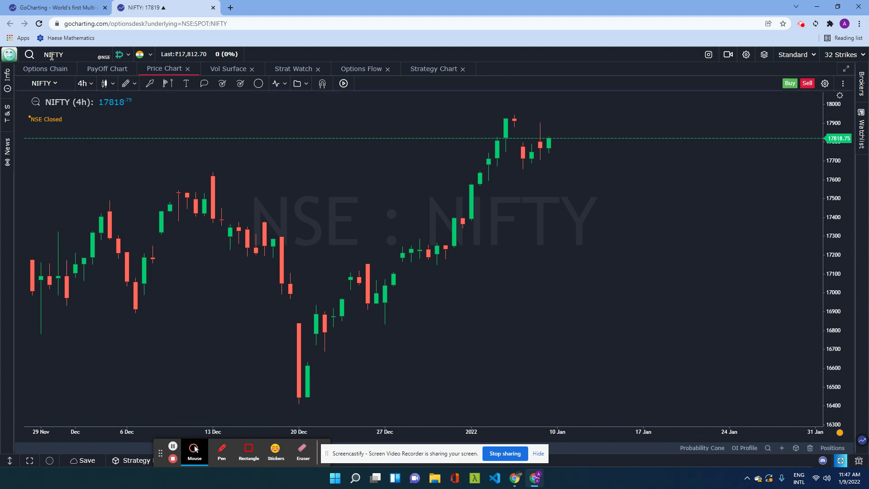
pyautogui.moveTo(243, 220); pyautogui.dragTo(291, 222)
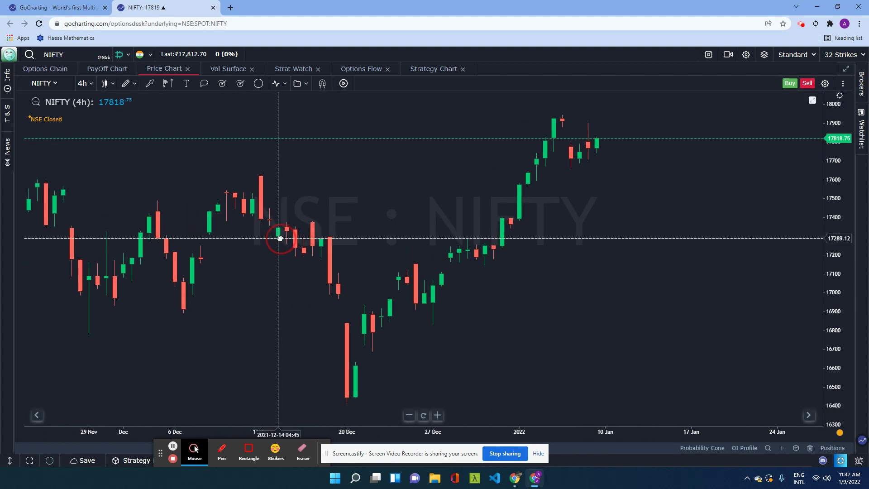
# Switch the price chart's ticker to NIFTY-I and delete the two arrow drawings from it
pyautogui.click(54, 85)
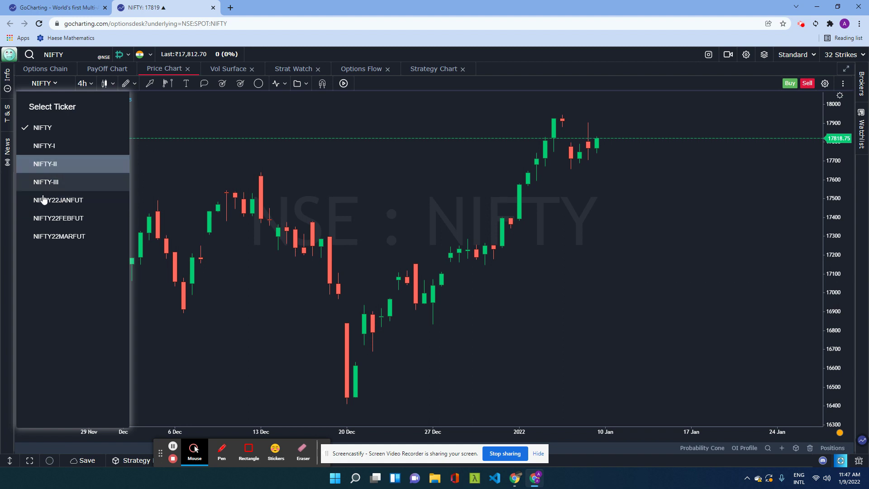
pyautogui.click(45, 146)
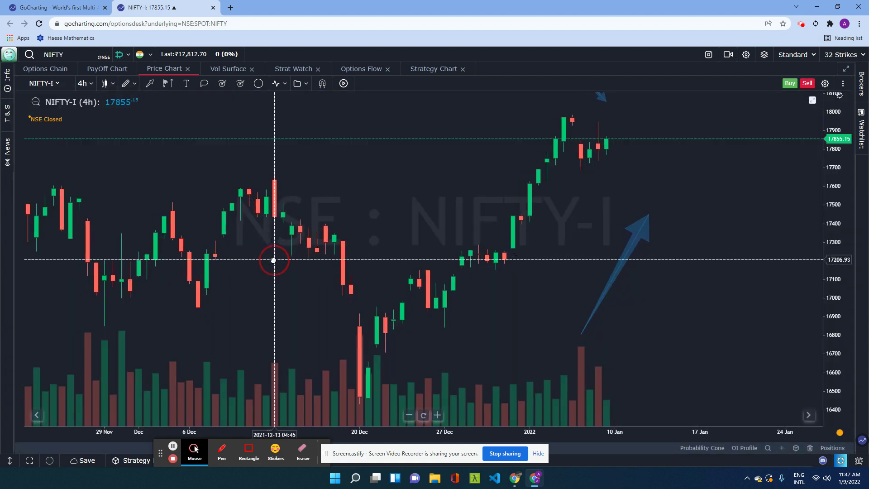
pyautogui.click(602, 297)
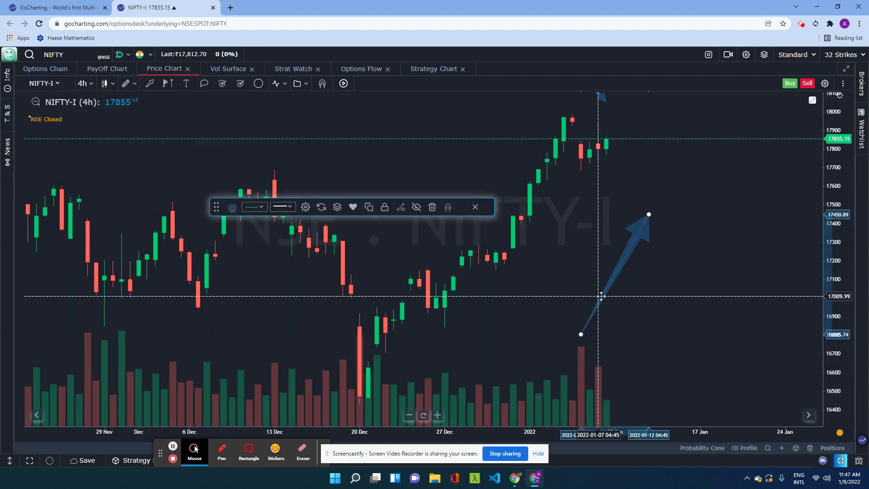
pyautogui.press('Delete')
pyautogui.click(606, 113)
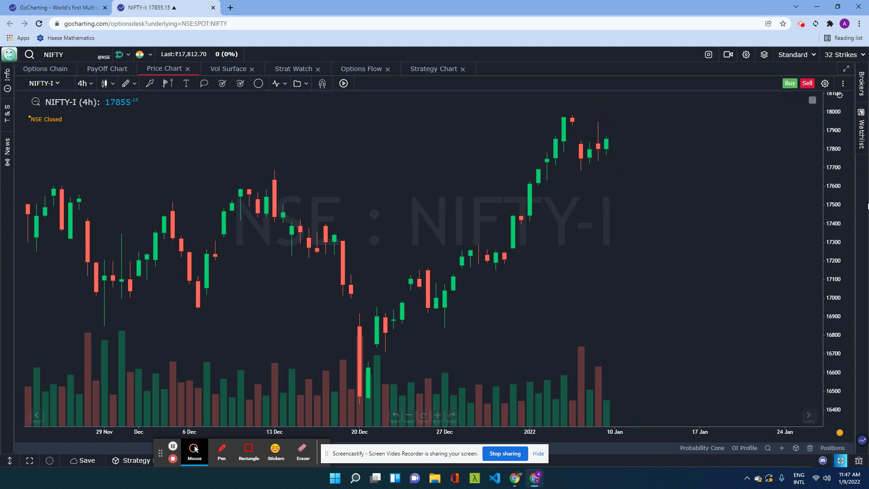
# Enable the OI Profile on the NIFTY-I price chart and examine call and put open interest across the expiries
pyautogui.moveTo(584, 260); pyautogui.dragTo(472, 260)
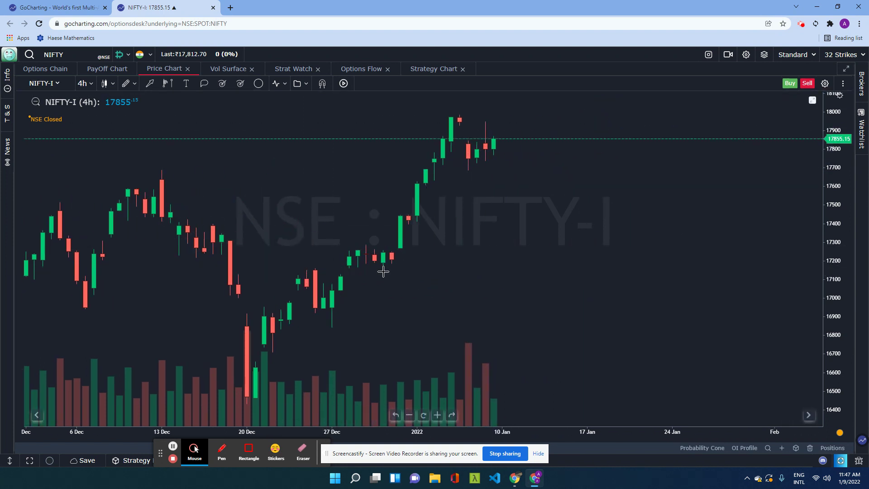
pyautogui.scroll(-2, 324, 248)
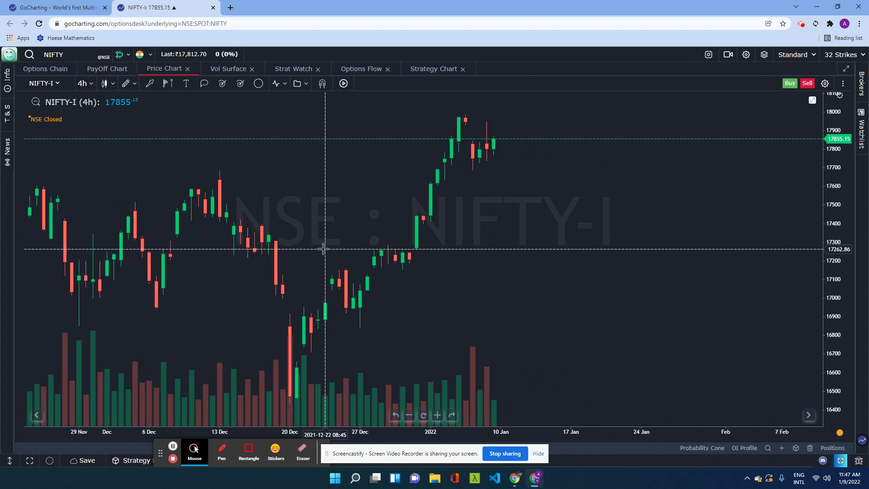
pyautogui.scroll(-3, 323, 248)
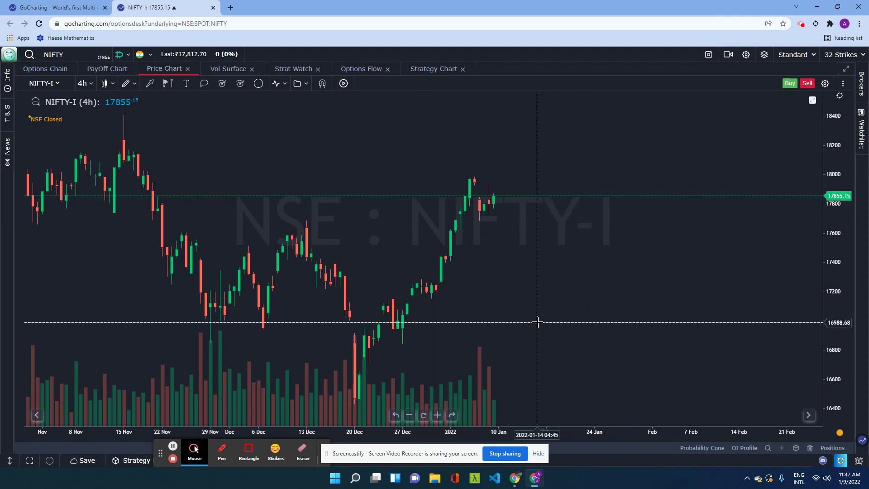
pyautogui.click(745, 449)
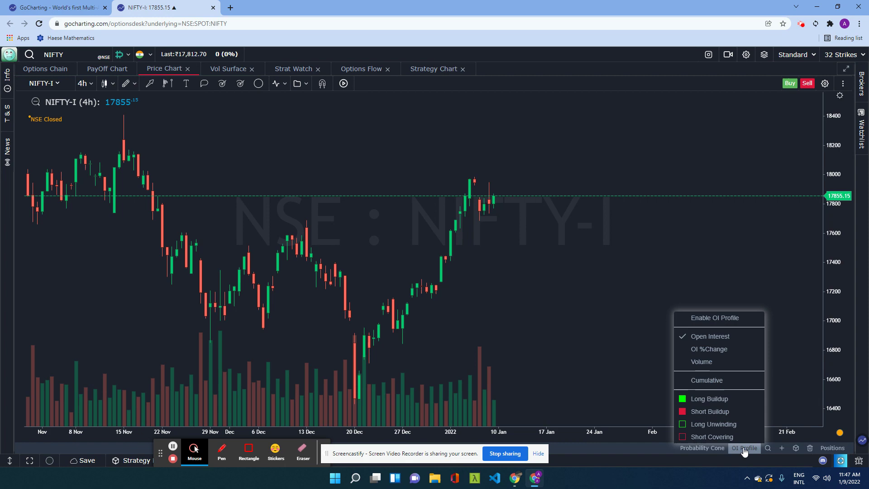
pyautogui.click(716, 318)
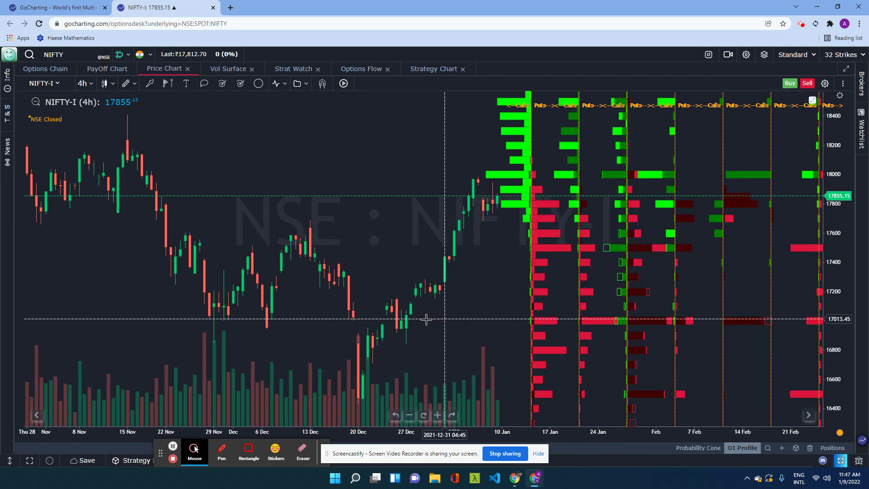
pyautogui.moveTo(837, 204); pyautogui.dragTo(843, 327)
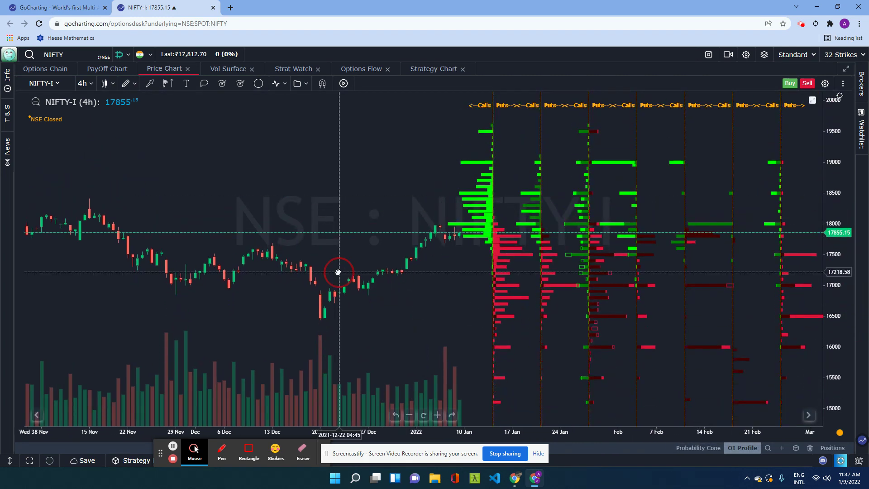
pyautogui.moveTo(339, 271); pyautogui.dragTo(242, 285)
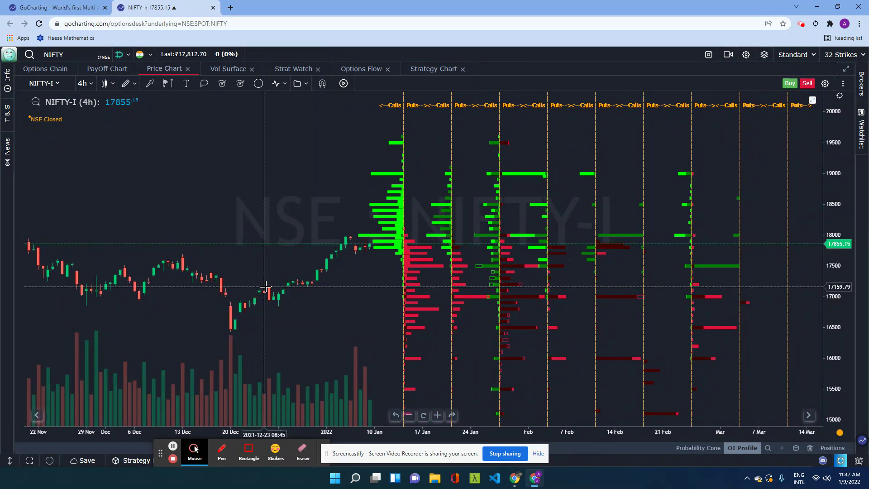
# Return to the options chain and collapse the 2022-01-13 expiry to look over the expiry dates
pyautogui.click(50, 71)
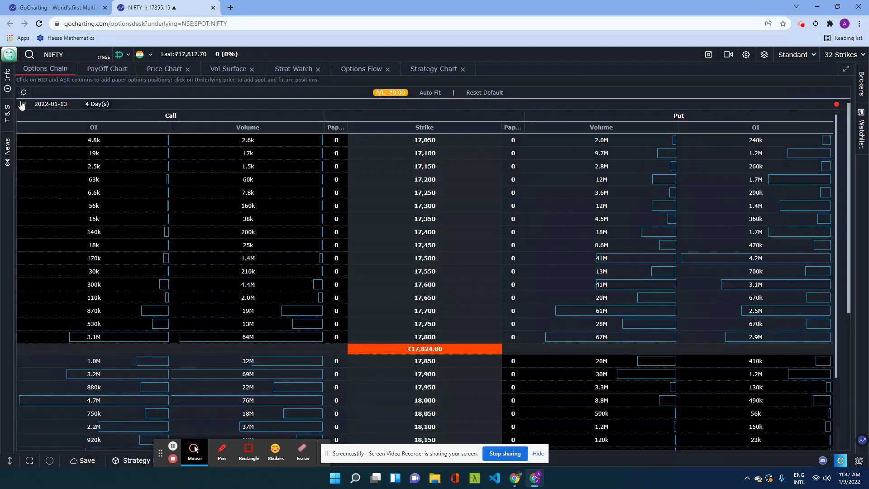
pyautogui.click(23, 105)
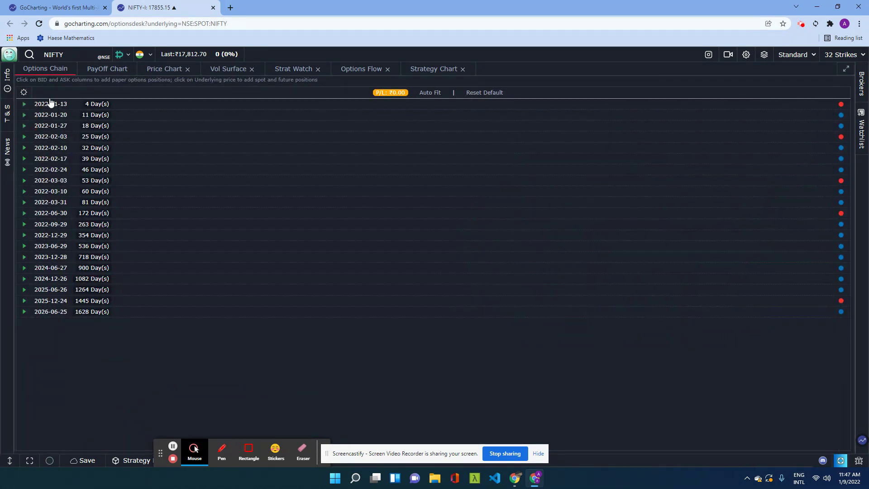
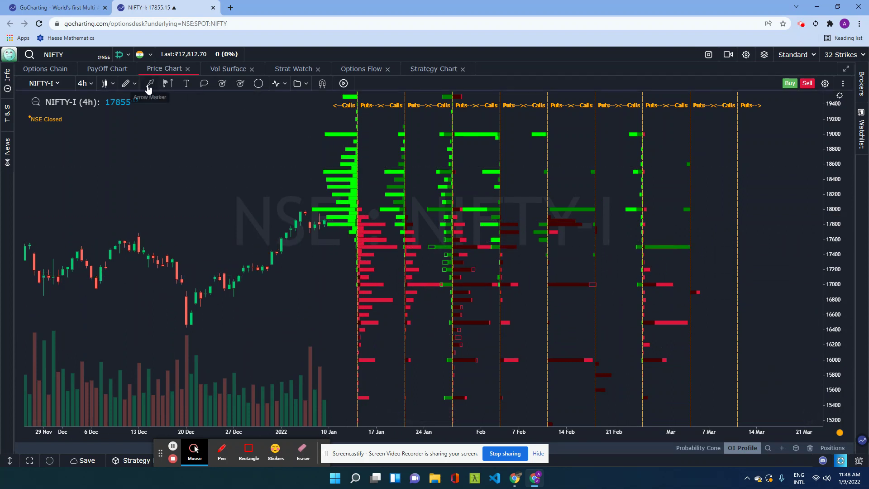
# Draw an arrow on the NIFTY-I chart from about 19,200 to about 18,600, pointing at the nearest expiry's call bars
pyautogui.click(239, 118)
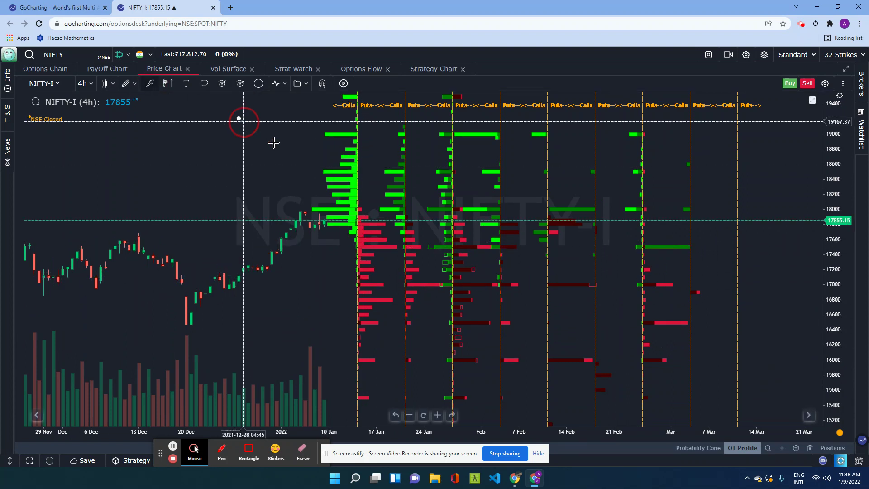
pyautogui.click(324, 163)
pyautogui.click(254, 154)
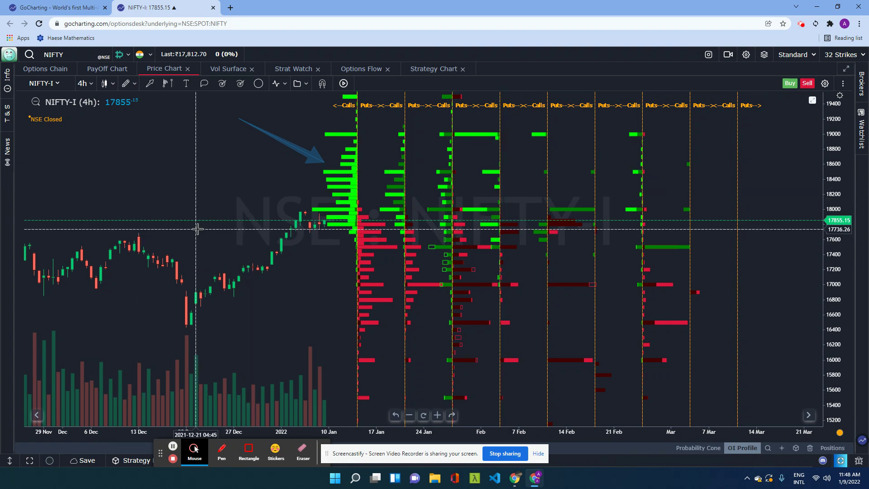
# Switch the workspace to the light theme and view the OI Profile's display options for the chart
pyautogui.moveTo(217, 226); pyautogui.dragTo(265, 237)
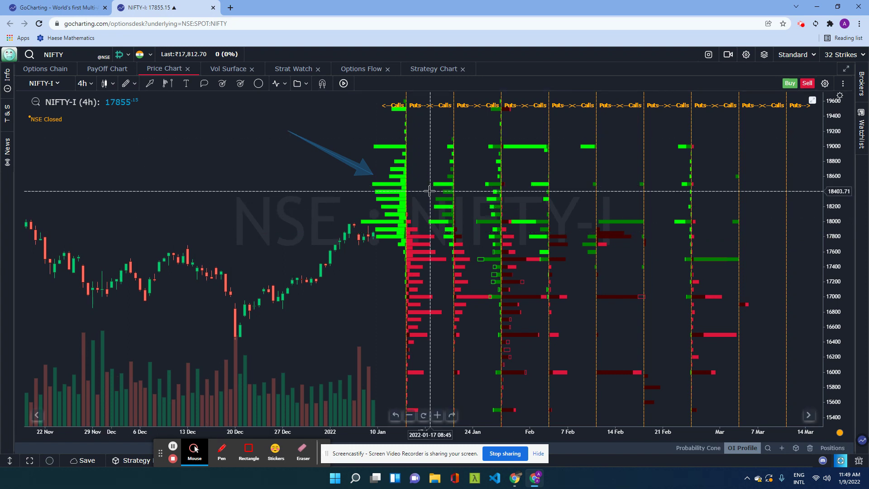
pyautogui.scroll(5, 429, 191)
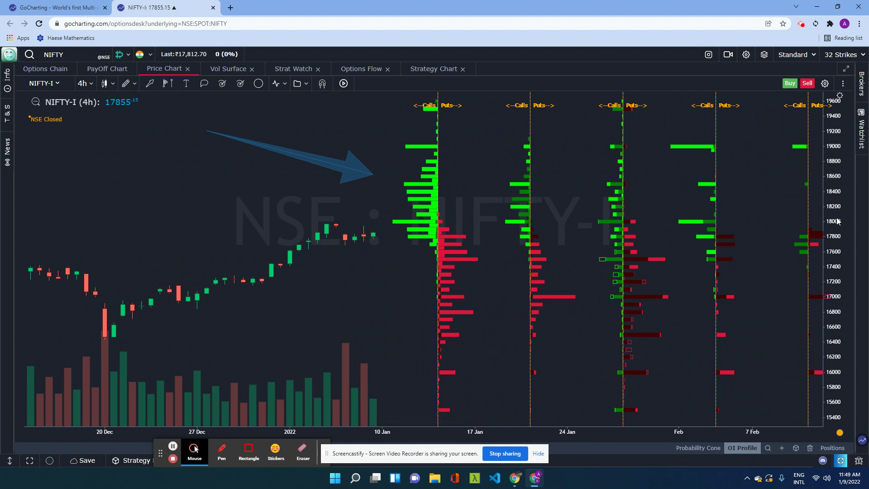
pyautogui.moveTo(838, 221); pyautogui.dragTo(838, 211)
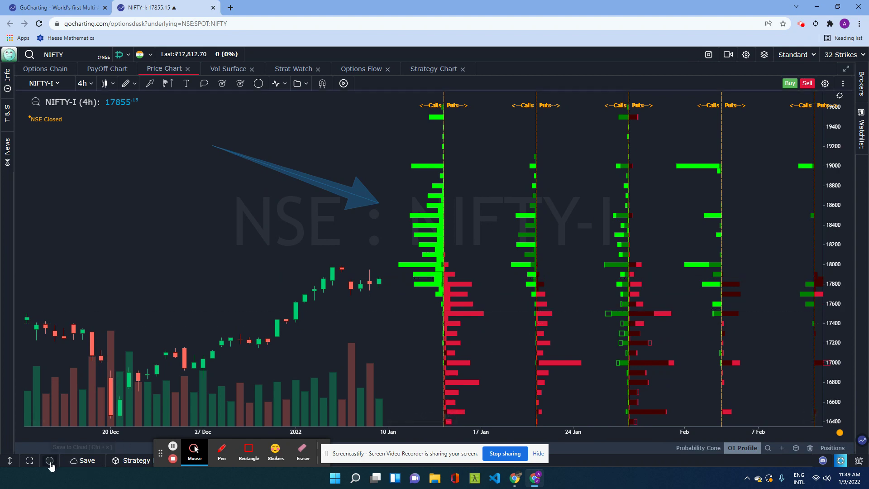
pyautogui.click(59, 427)
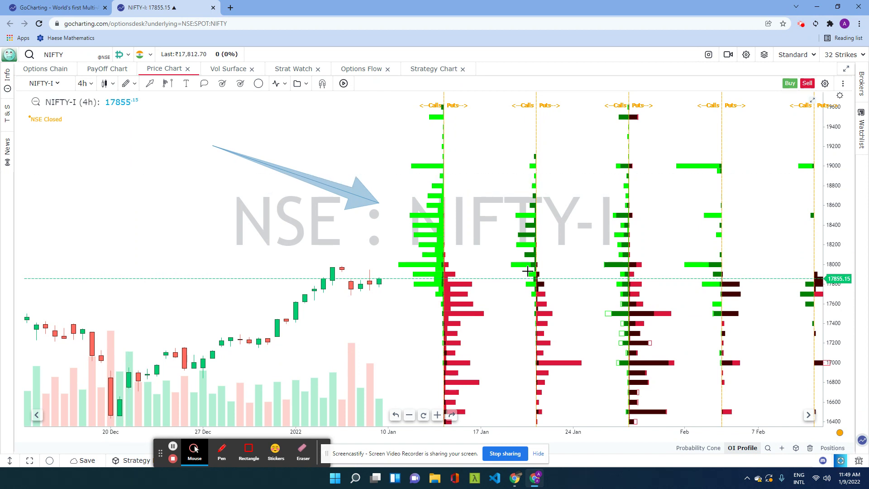
pyautogui.click(743, 448)
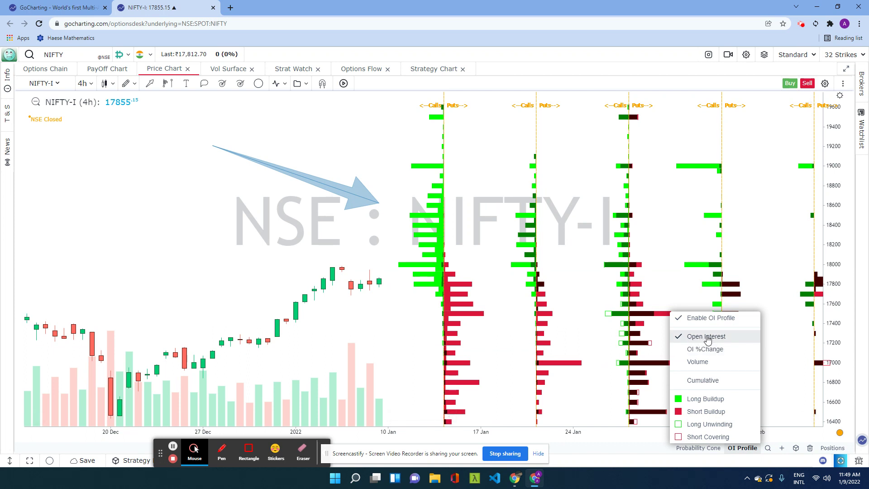
pyautogui.click(295, 239)
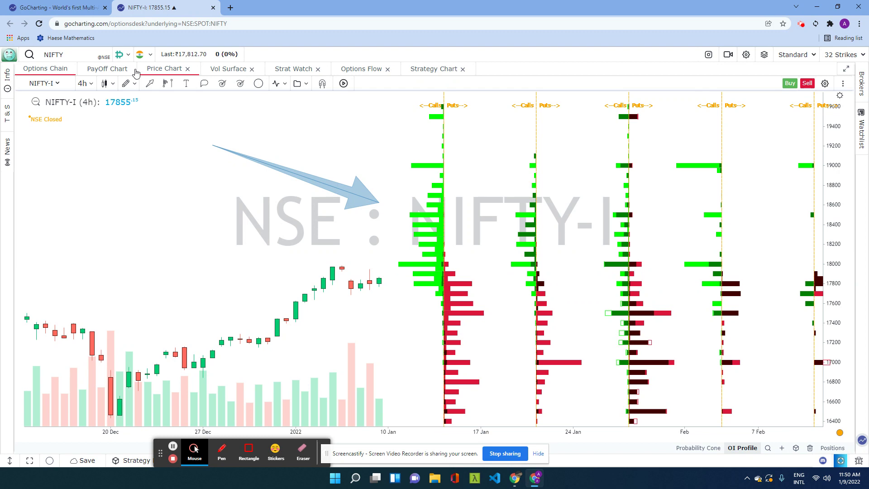
# Show the options chain and the NIFTY-I price chart side by side, with the arrow and OI Profile in view
pyautogui.click(48, 70)
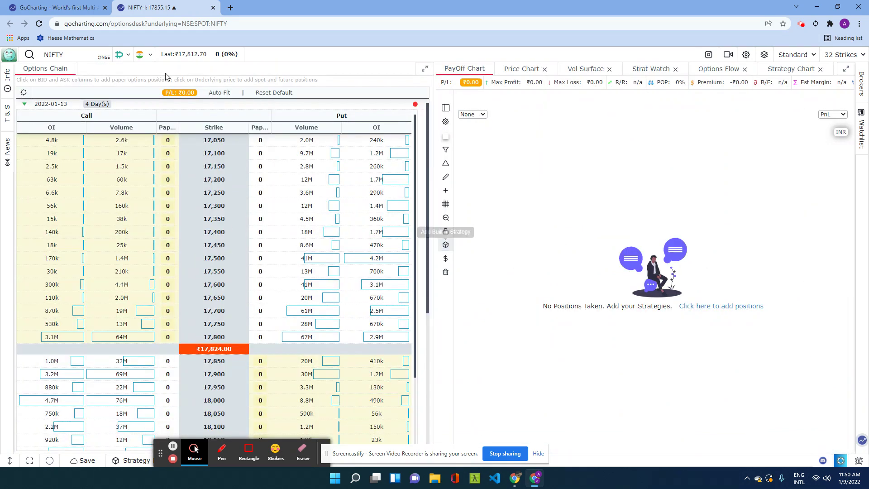
pyautogui.click(524, 72)
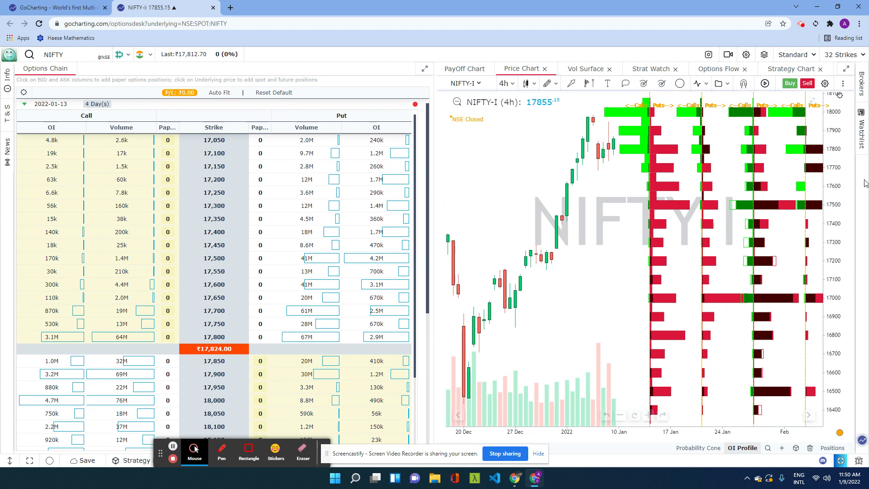
pyautogui.moveTo(843, 172)
pyautogui.mouseDown()
pyautogui.moveTo(850, 267)
pyautogui.moveTo(647, 295)
pyautogui.moveTo(625, 284)
pyautogui.mouseUp()
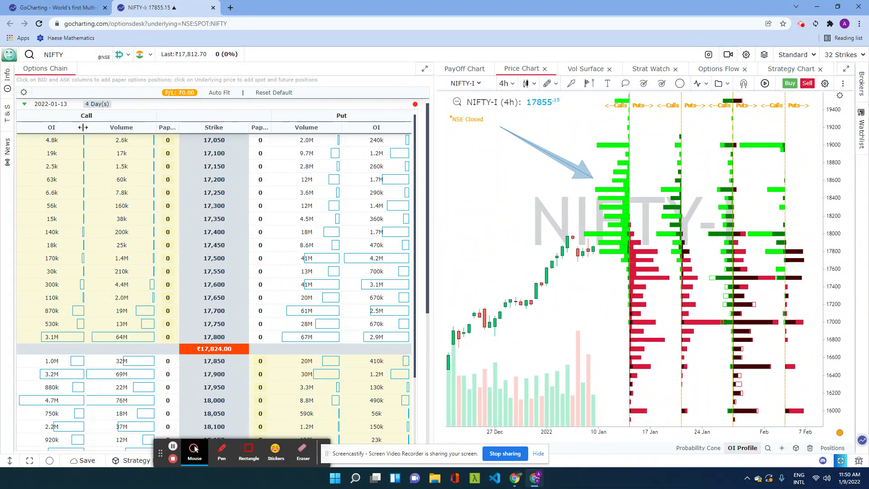
# Narrow the call OI, call Volume, Strike and put Volume columns of the options chain
pyautogui.moveTo(83, 128); pyautogui.dragTo(51, 127)
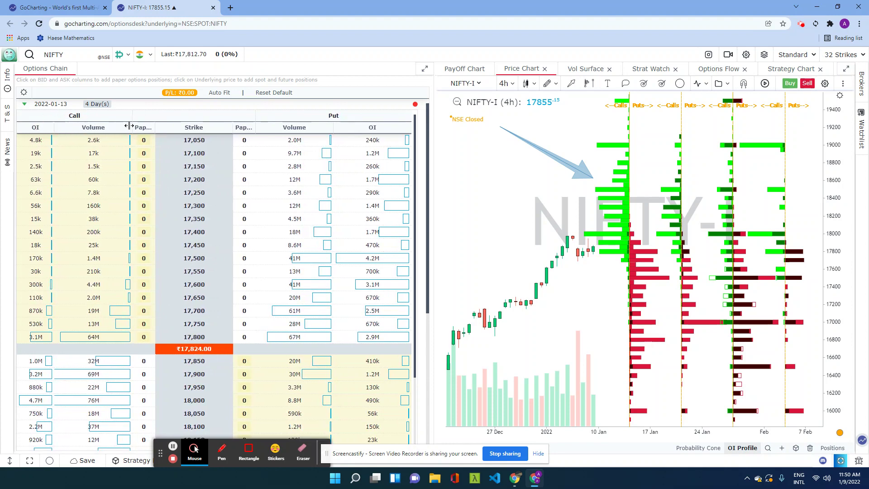
pyautogui.moveTo(130, 125); pyautogui.dragTo(94, 127)
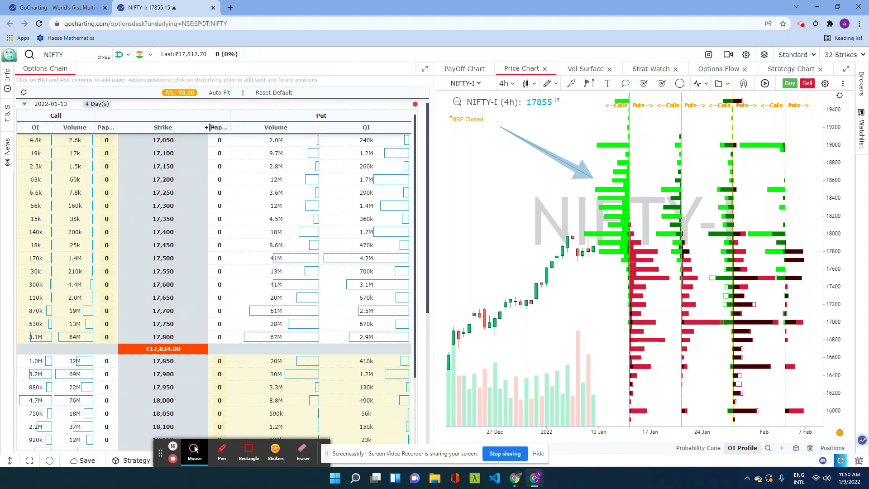
pyautogui.moveTo(319, 126); pyautogui.dragTo(286, 127)
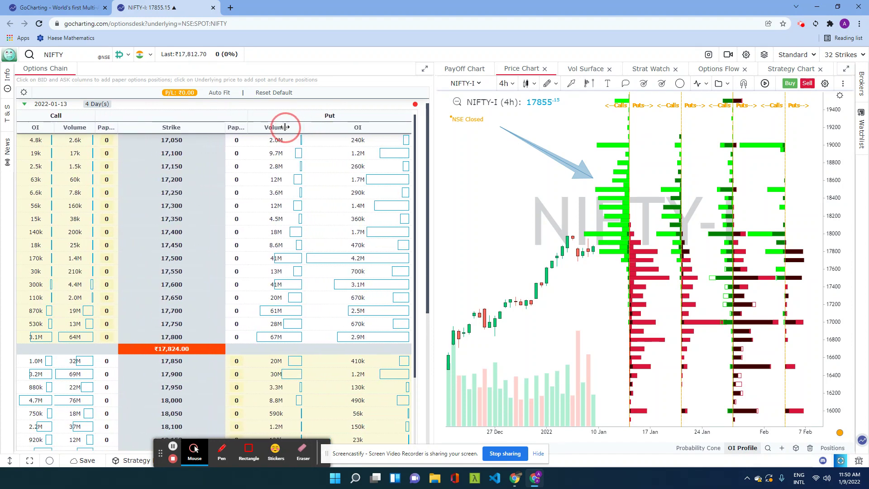
pyautogui.moveTo(221, 126)
pyautogui.mouseDown()
pyautogui.moveTo(153, 126)
pyautogui.moveTo(222, 133)
pyautogui.mouseUp()
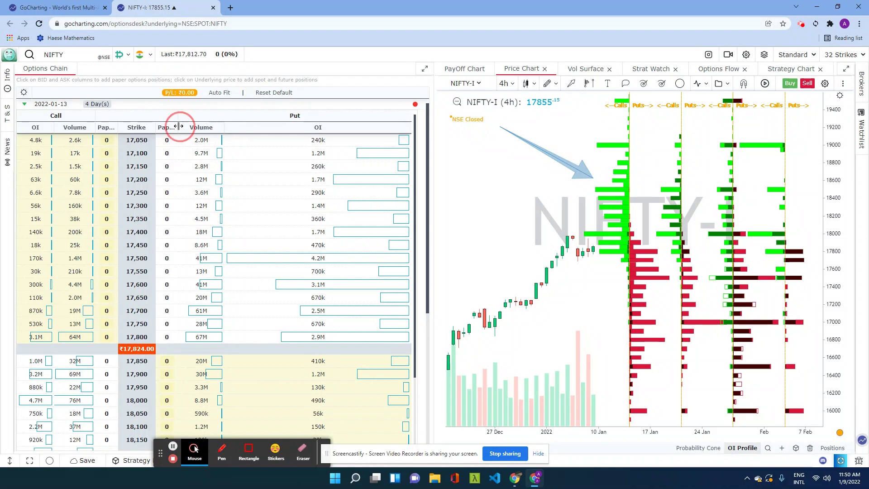
# Hide the Paper columns in the options chain and narrow the put OI column
pyautogui.rightClick(55, 127)
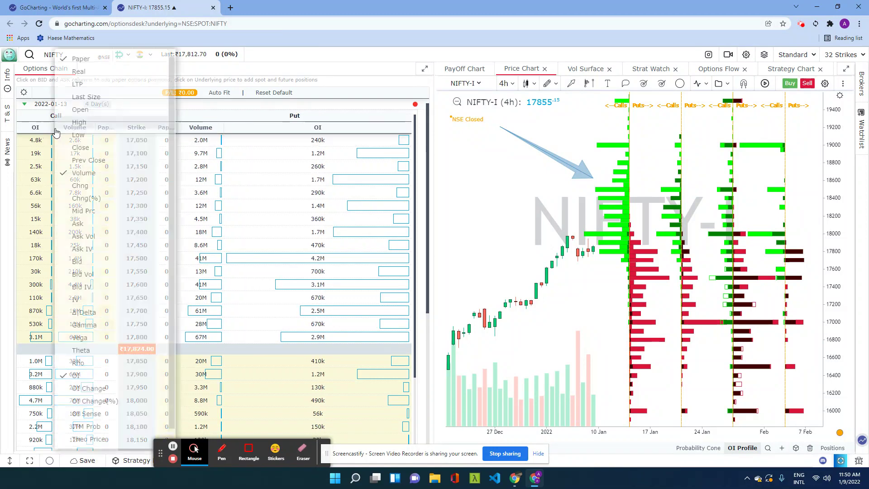
pyautogui.click(93, 58)
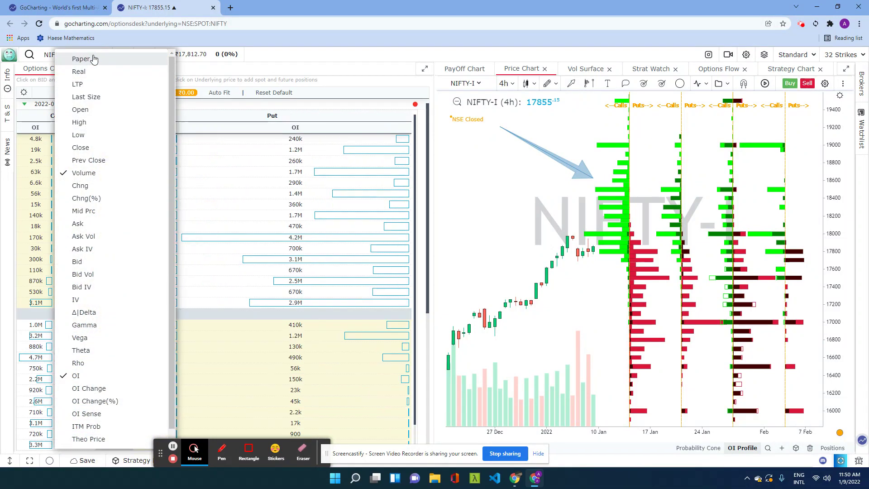
pyautogui.click(296, 120)
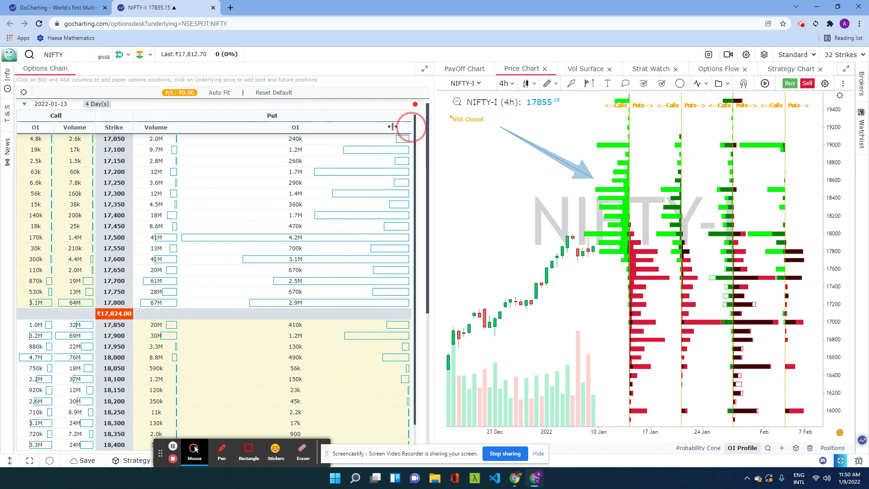
pyautogui.moveTo(393, 127); pyautogui.dragTo(251, 131)
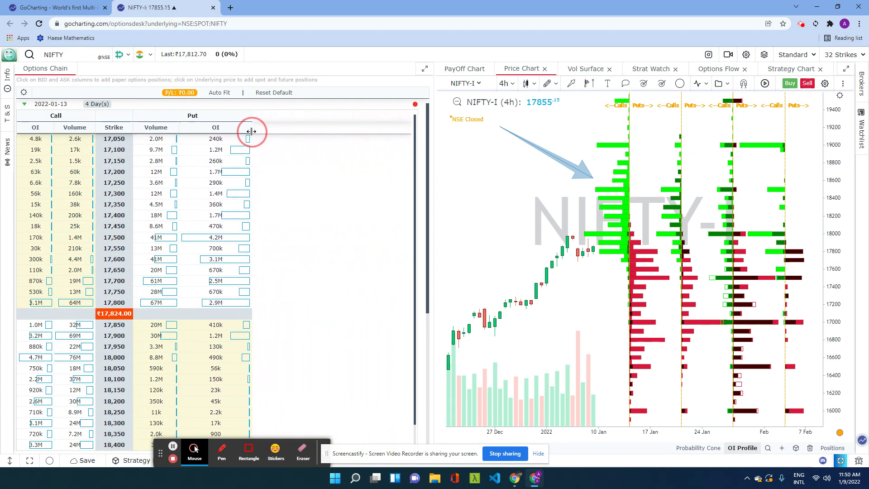
# Shrink the options chain pane to fit its narrowed columns, giving the price chart more width
pyautogui.moveTo(432, 231); pyautogui.dragTo(267, 218)
pyautogui.click(466, 247)
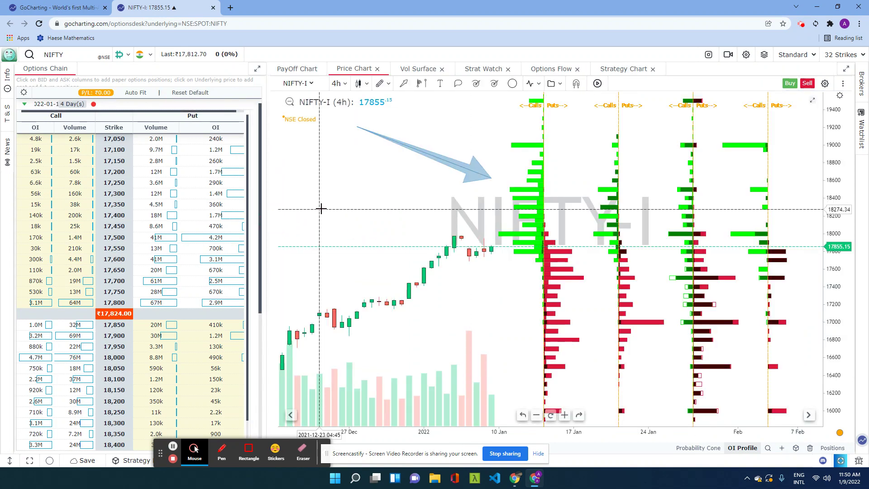
pyautogui.click(272, 185)
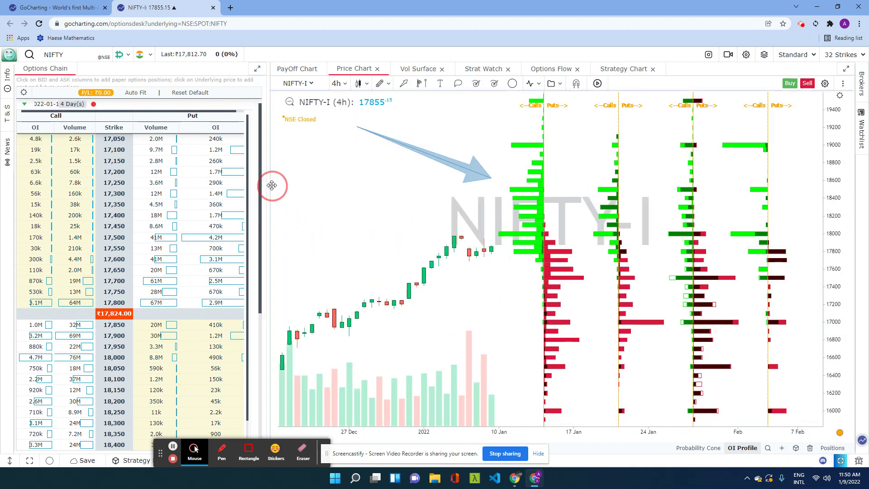
pyautogui.moveTo(271, 185); pyautogui.dragTo(281, 188)
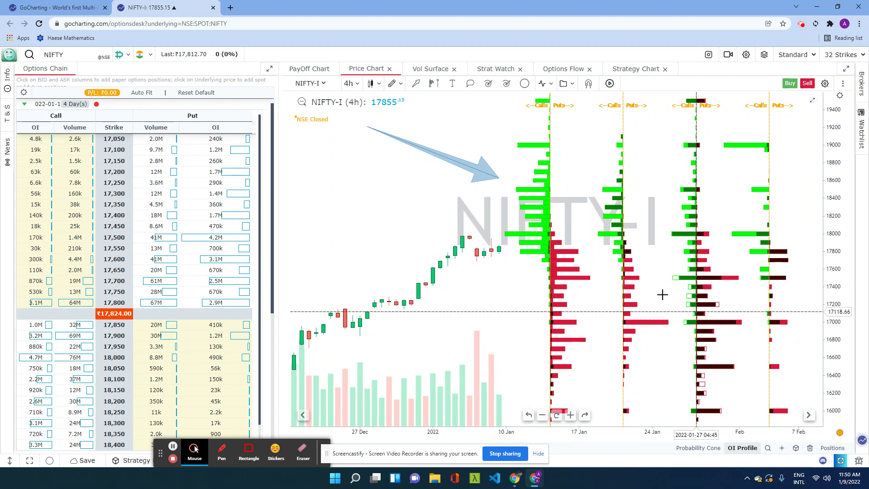
# Move the existing arrow's tip down to the nearest expiry's 18,000 call bar and draw a second arrow pointing at its 17,500 put bar
pyautogui.moveTo(609, 256); pyautogui.dragTo(541, 273)
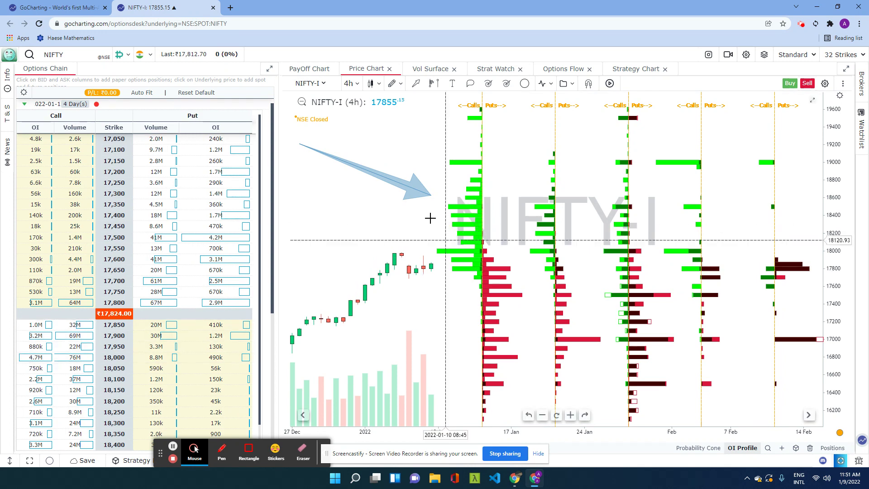
pyautogui.click(432, 195)
pyautogui.moveTo(433, 195); pyautogui.dragTo(431, 248)
pyautogui.click(447, 237)
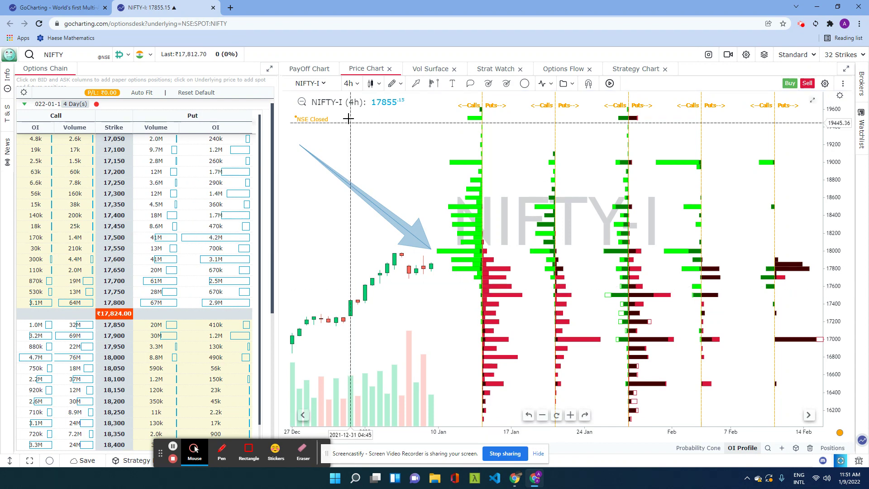
pyautogui.click(415, 87)
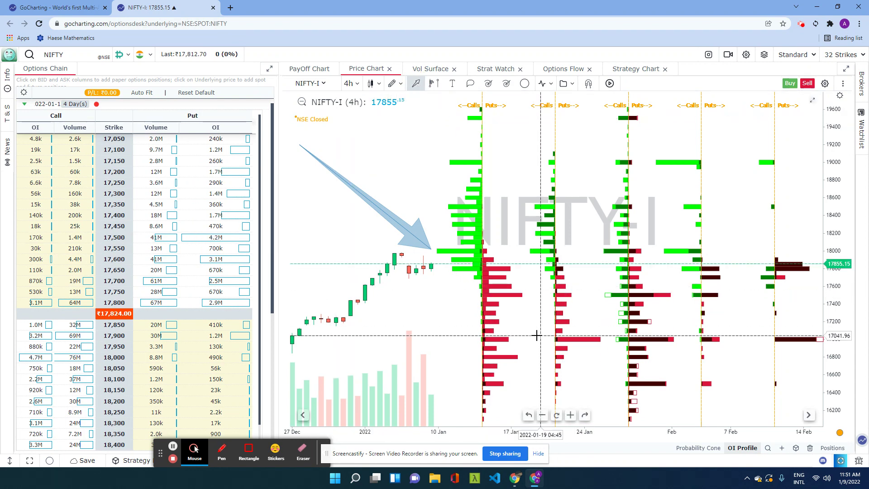
pyautogui.moveTo(541, 336); pyautogui.dragTo(514, 300)
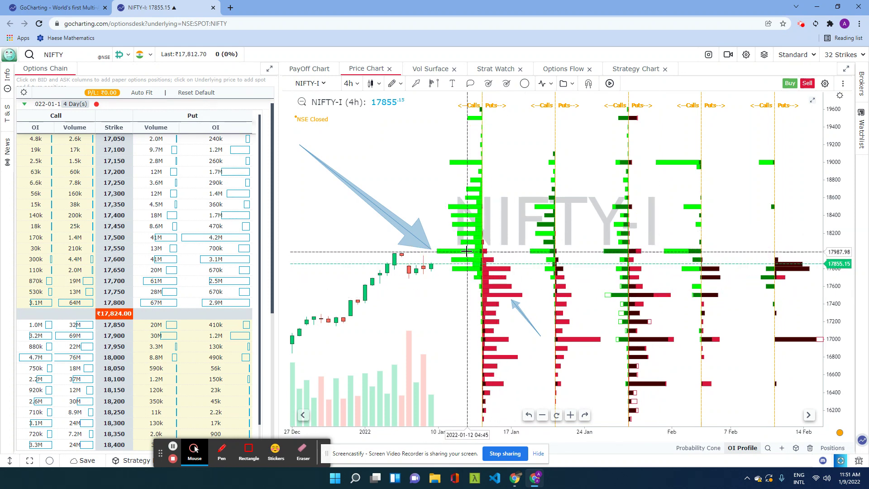
# Add the Rectangle tool to the drawing favourites and draw a rectangle from about 18,095 to 17,492, spanning 2021-12-20 to 2022-01-18
pyautogui.scroll(-2, 431, 306)
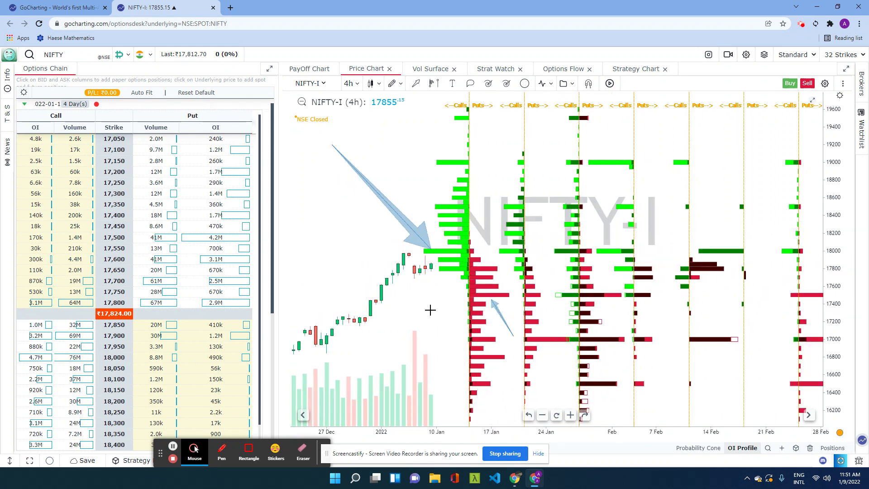
pyautogui.moveTo(430, 306); pyautogui.dragTo(414, 295)
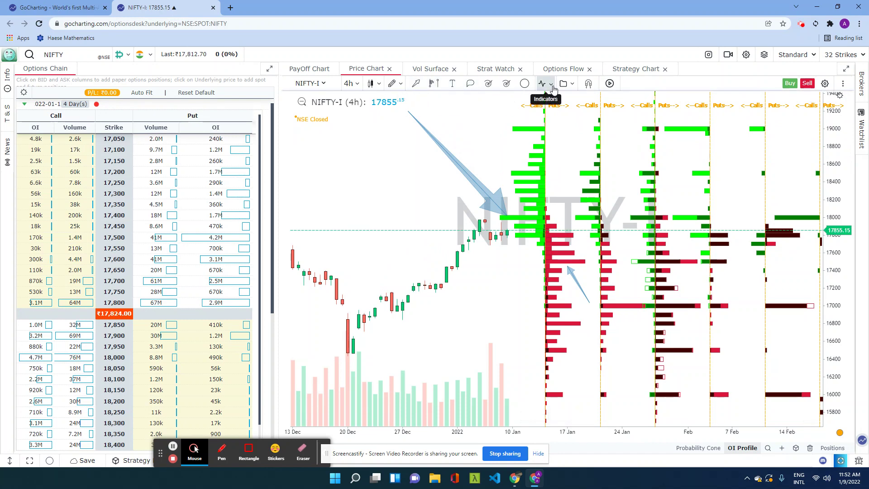
pyautogui.click(401, 85)
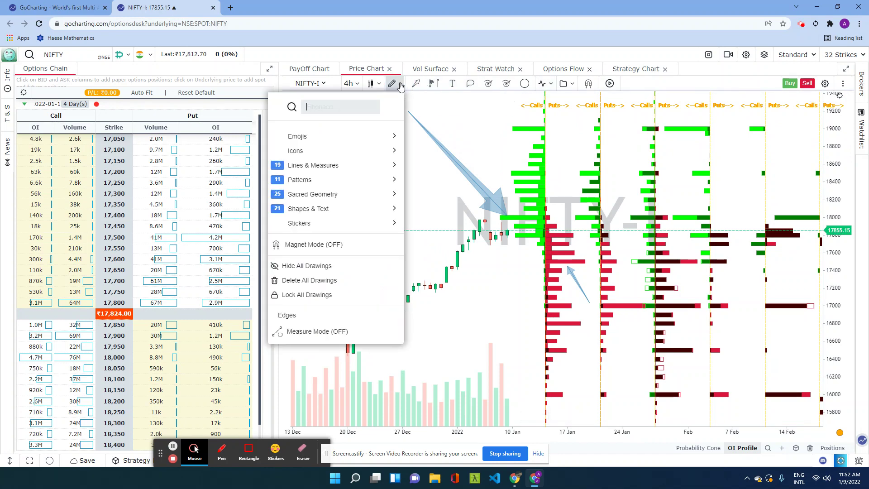
pyautogui.write('rec')
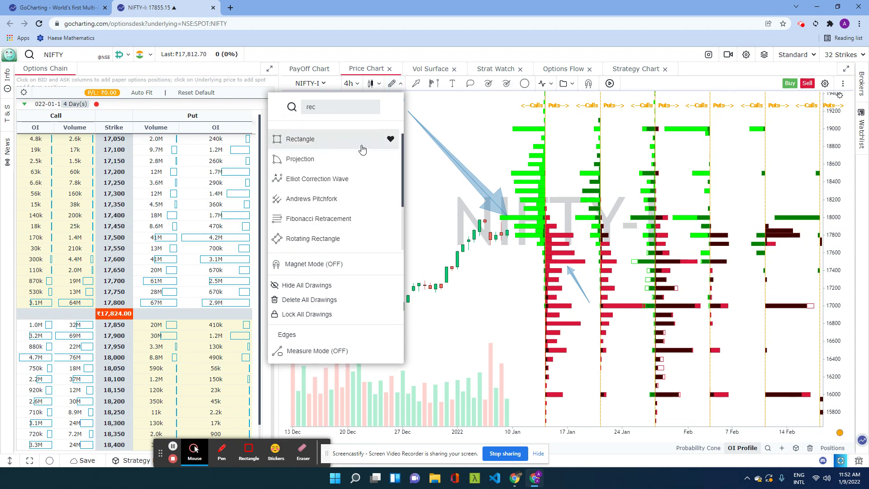
pyautogui.click(390, 140)
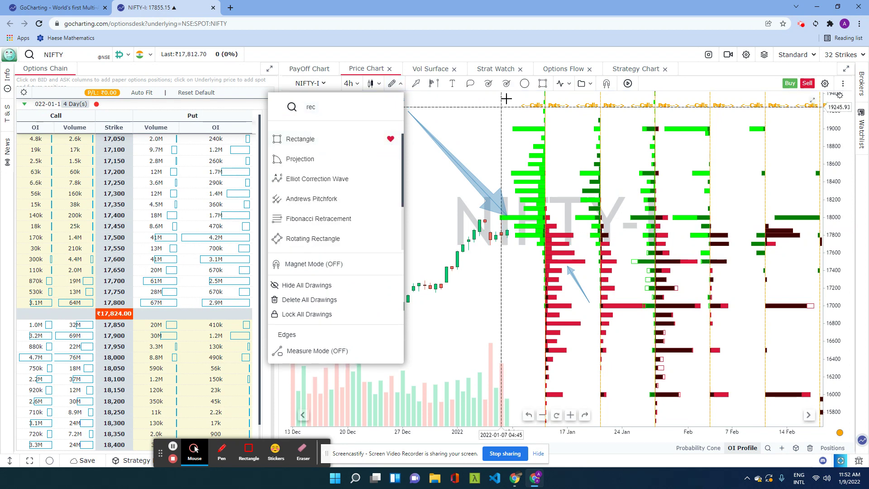
pyautogui.click(543, 85)
pyautogui.moveTo(348, 209)
pyautogui.mouseDown()
pyautogui.moveTo(590, 269)
pyautogui.moveTo(578, 262)
pyautogui.mouseUp()
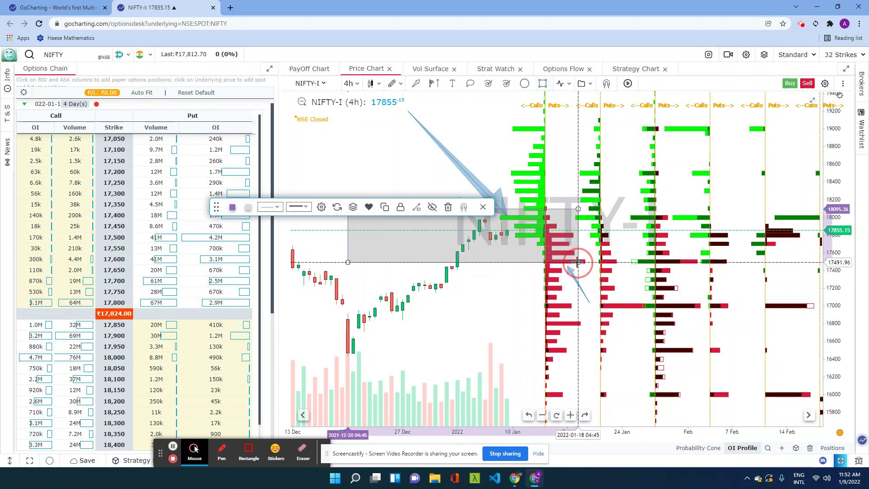
# Check the 2022-01-20 expiry's chain, leaving all expiries collapsed, and widen the options chain pane until the full expiry dates fit
pyautogui.click(360, 313)
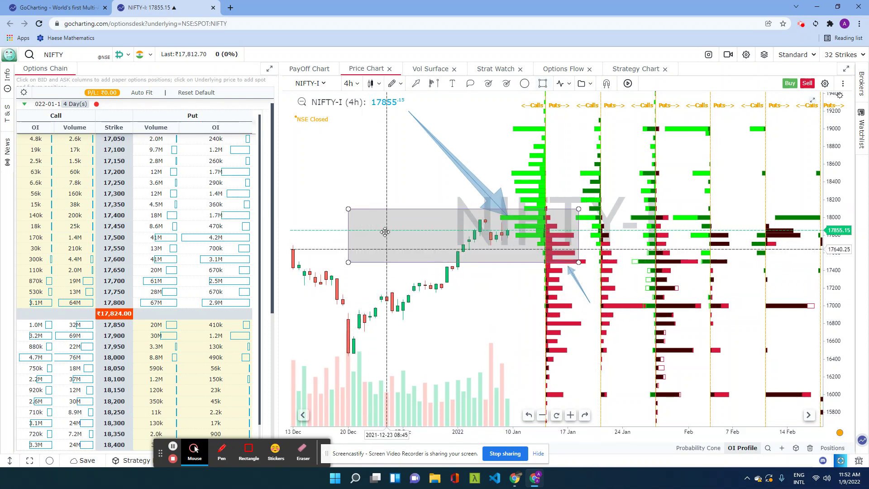
pyautogui.click(376, 245)
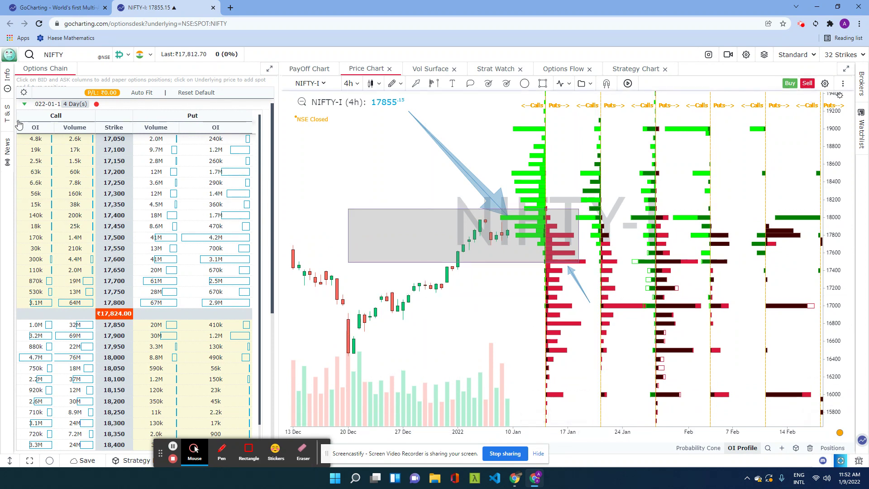
pyautogui.click(23, 104)
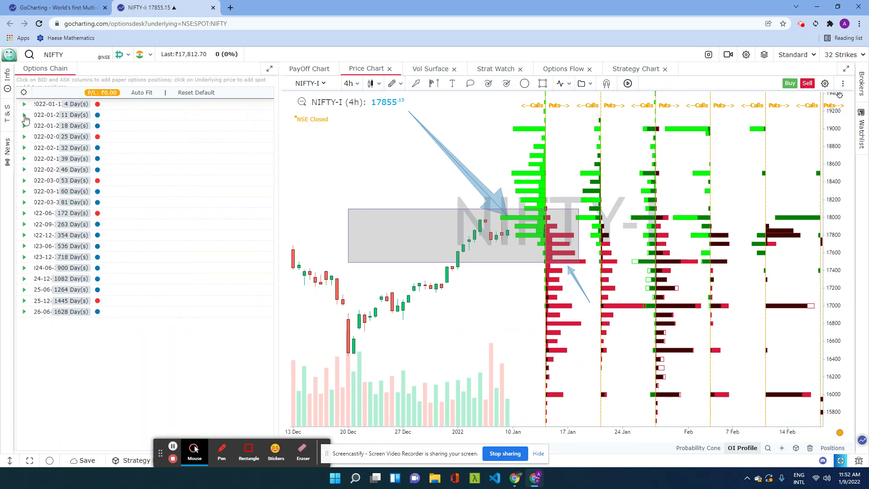
pyautogui.click(24, 116)
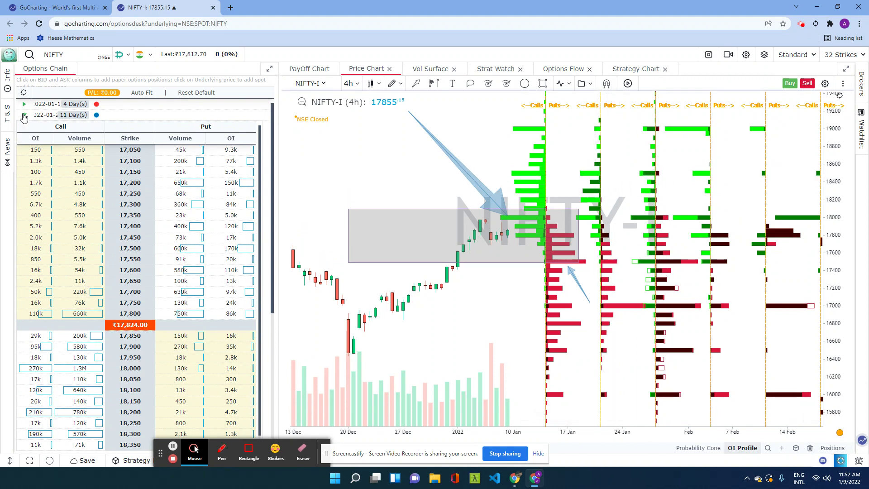
pyautogui.click(24, 116)
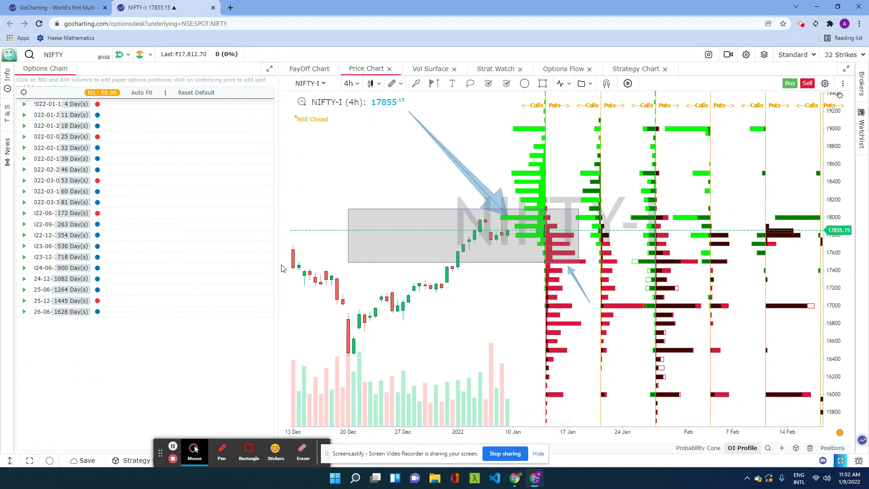
pyautogui.moveTo(277, 263); pyautogui.dragTo(337, 272)
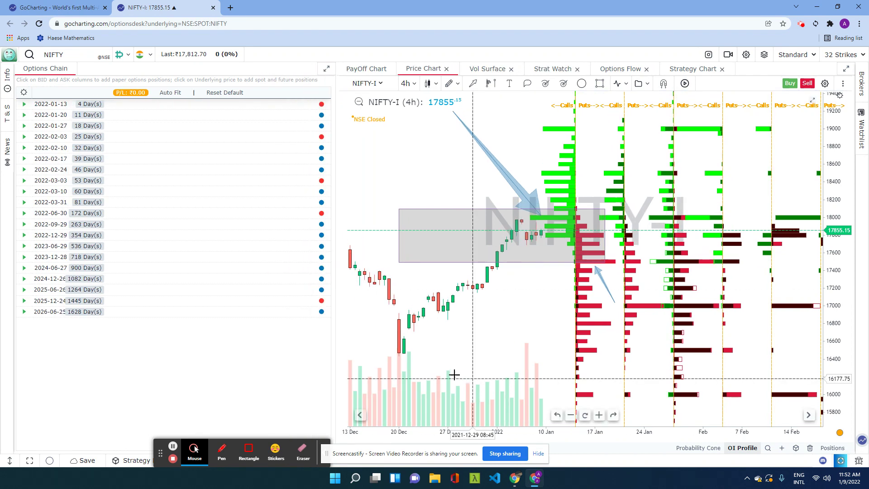
# Switch the OI Profile from Open Interest to Volume and delete the rectangle from the price chart
pyautogui.click(747, 448)
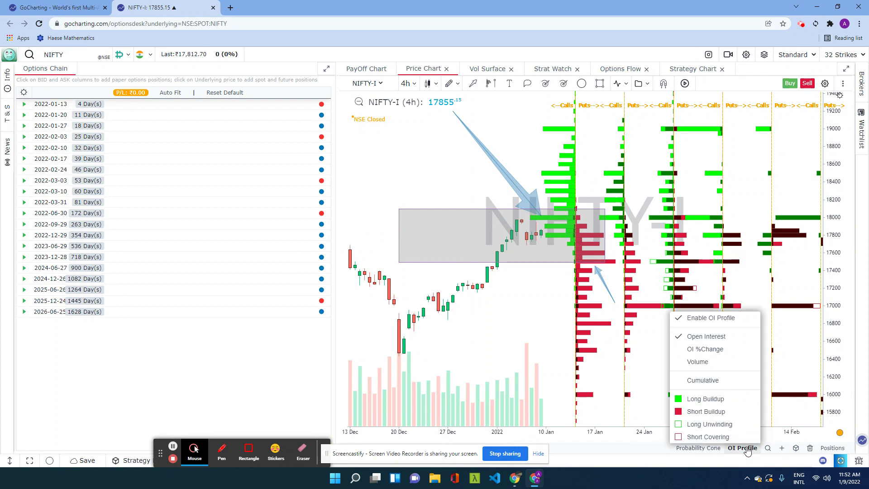
pyautogui.click(702, 360)
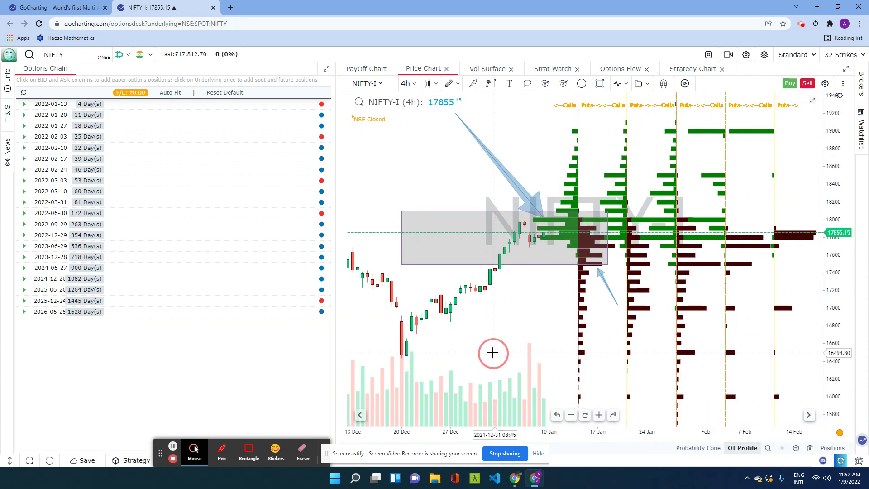
pyautogui.moveTo(446, 224); pyautogui.dragTo(440, 232)
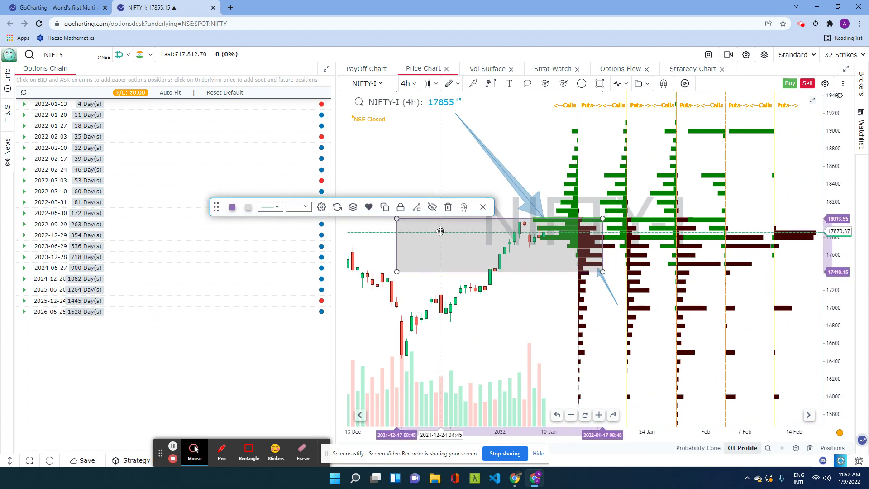
pyautogui.press('Delete')
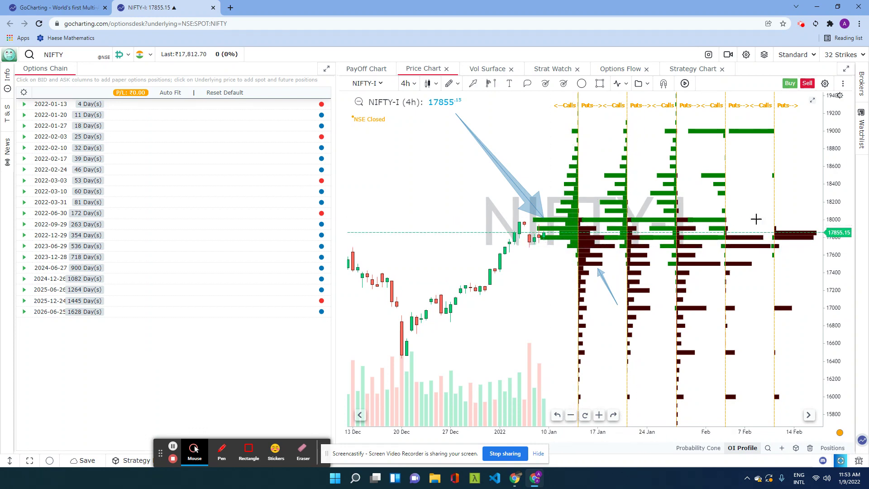
# Expand the 2022-01-13 expiry and compare its call and put volumes with the nearest expiry's profile bars
pyautogui.click(25, 105)
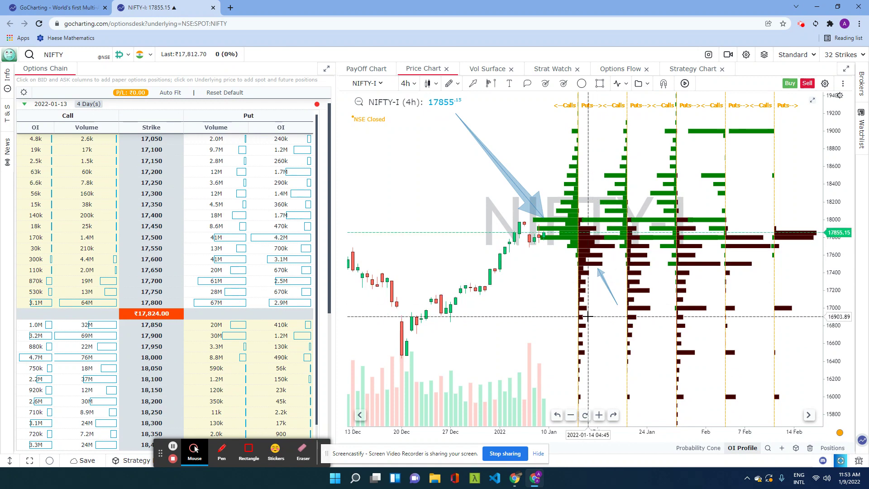
pyautogui.click(516, 185)
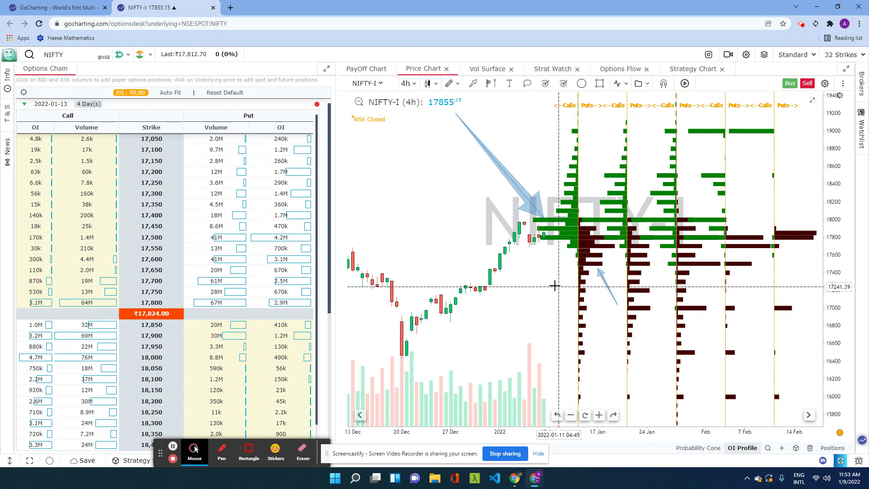
pyautogui.scroll(5, 553, 286)
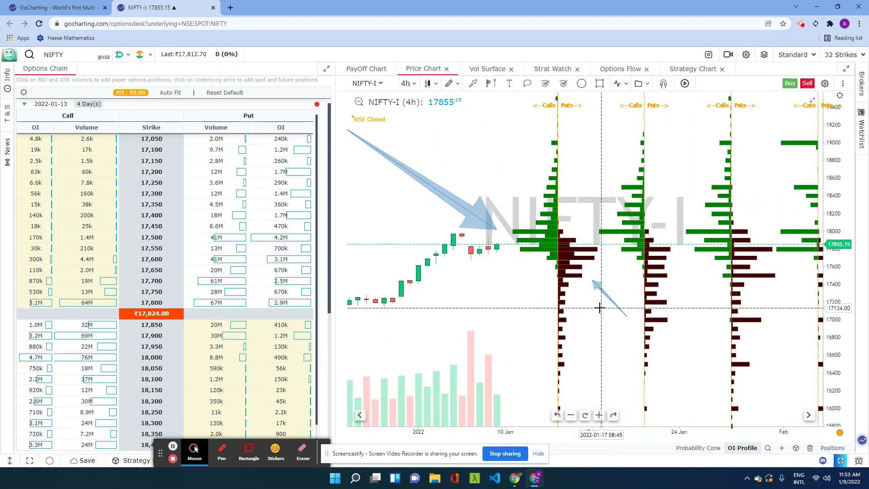
pyautogui.scroll(-3, 599, 308)
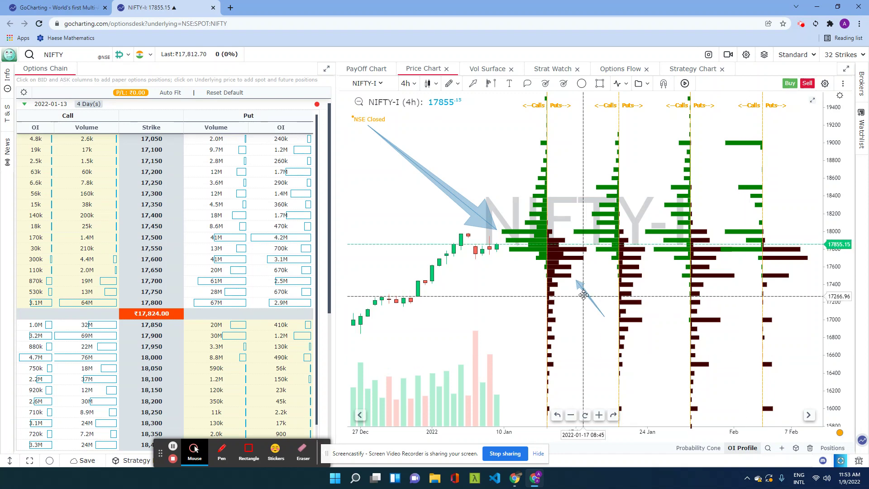
# Delete both arrows from the price chart
pyautogui.moveTo(588, 295); pyautogui.dragTo(573, 319)
pyautogui.click(467, 204)
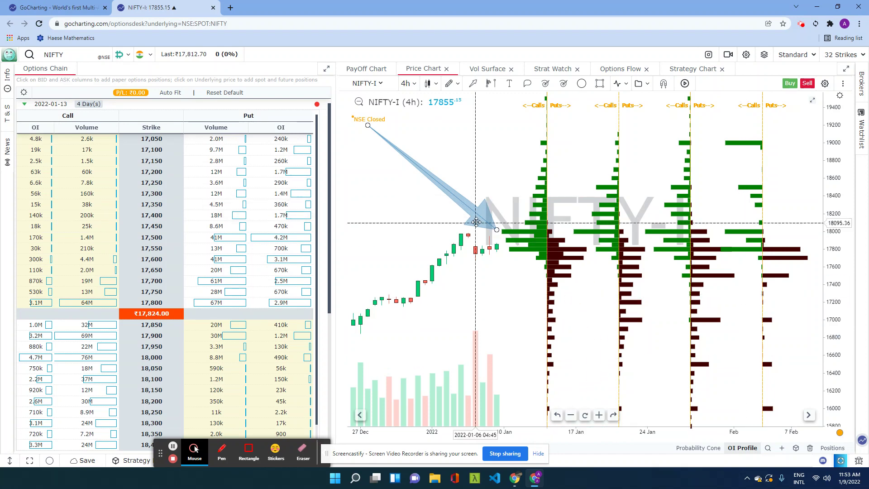
pyautogui.click(469, 211)
pyautogui.press('Delete')
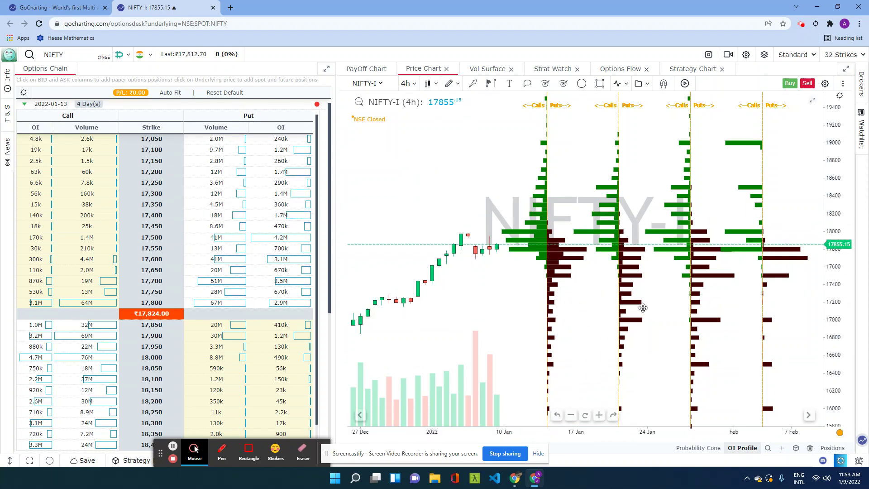
# Make the volume profile cumulative across expiries and collapse the 2022-01-13 chain
pyautogui.click(743, 448)
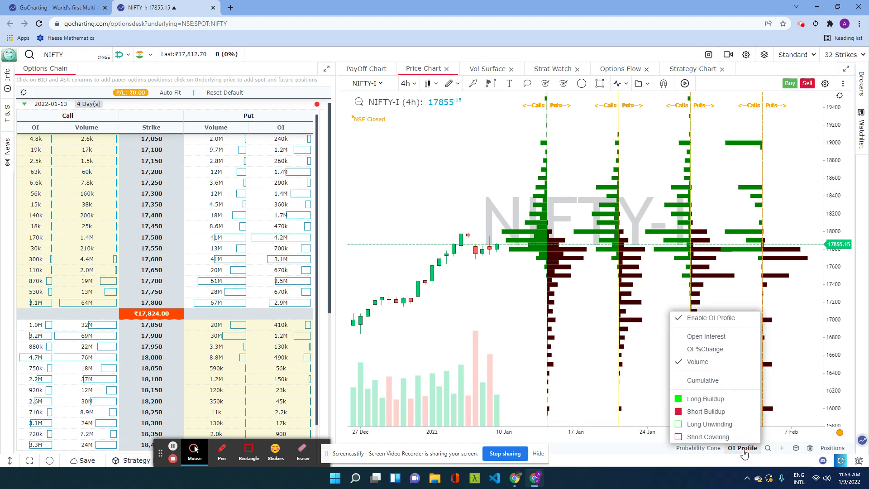
pyautogui.click(697, 382)
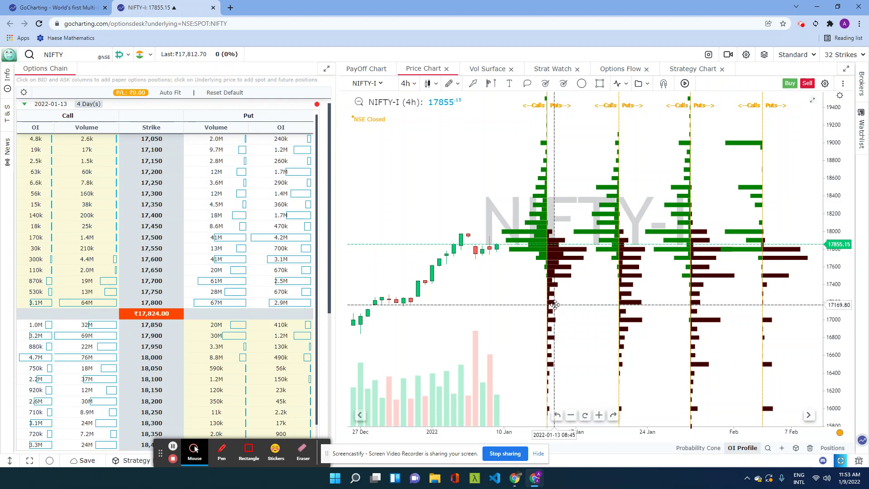
pyautogui.scroll(-3, 553, 295)
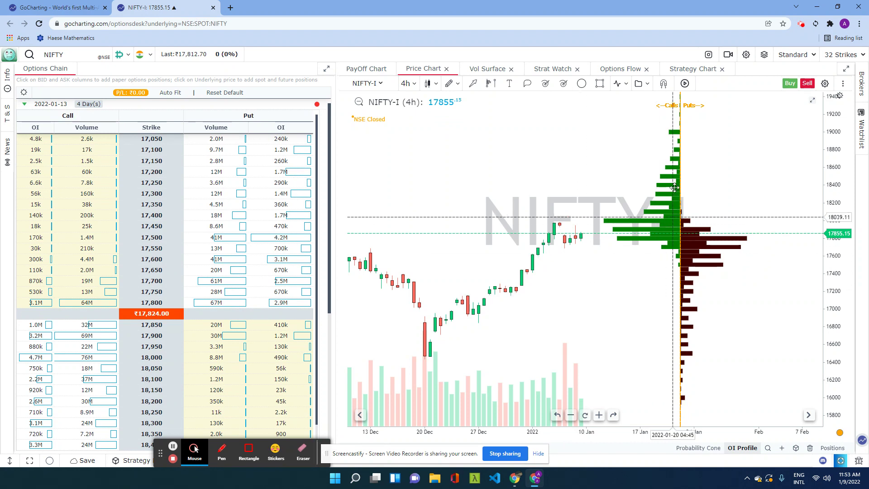
pyautogui.click(25, 106)
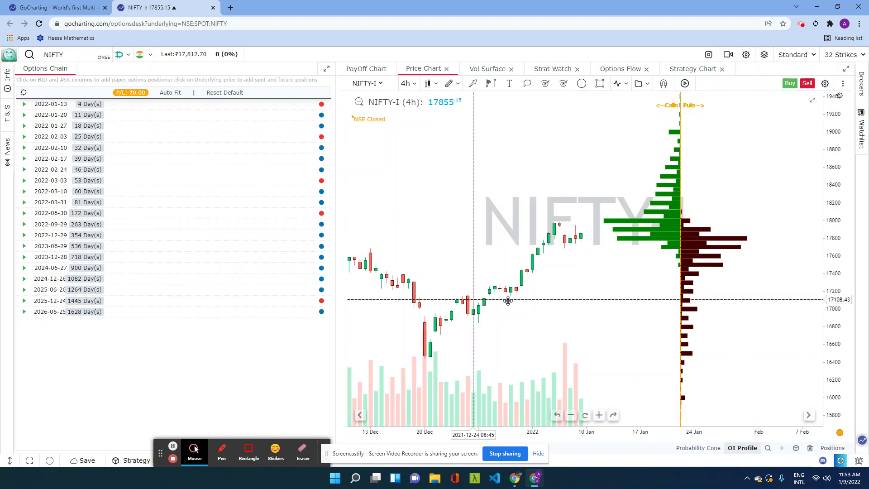
# Switch the cumulative profile to Open Interest and maximize the price chart over the options chain
pyautogui.click(751, 449)
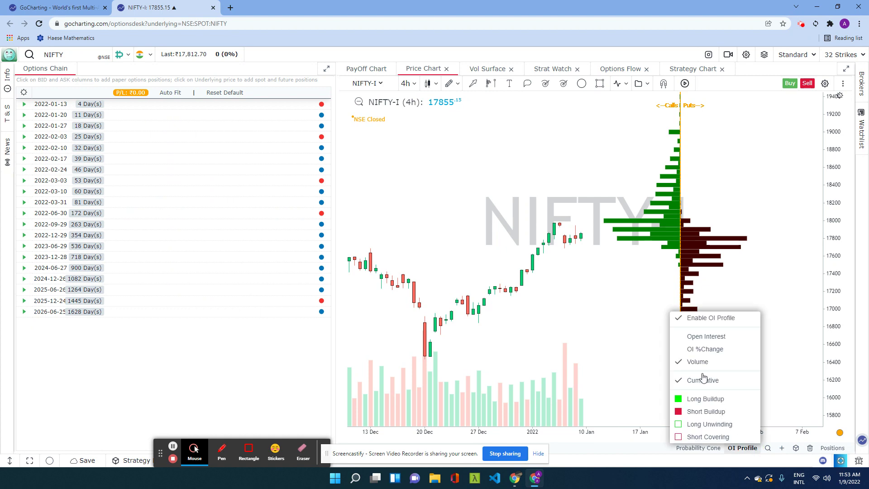
pyautogui.click(709, 337)
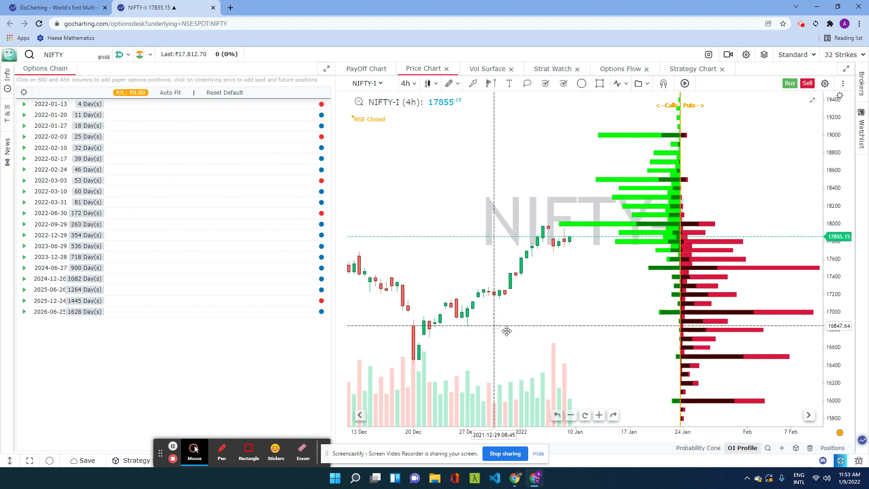
pyautogui.moveTo(508, 330); pyautogui.dragTo(507, 320)
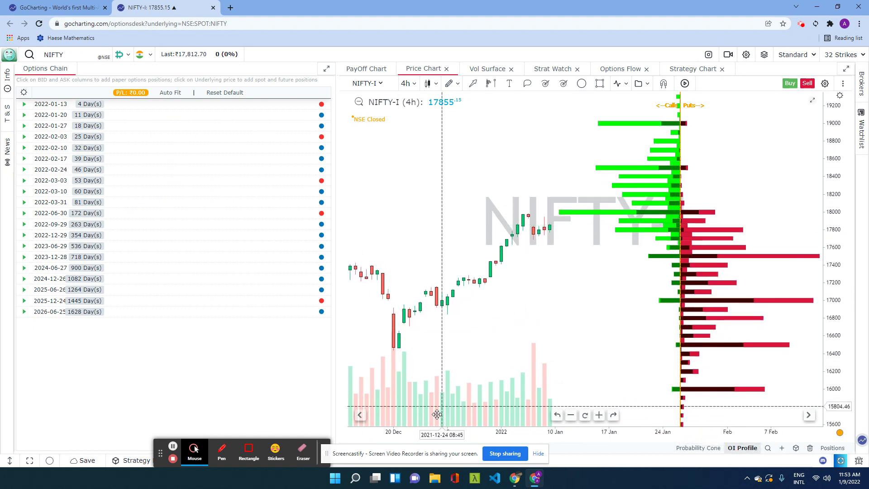
pyautogui.click(848, 73)
pyautogui.moveTo(435, 284); pyautogui.dragTo(458, 303)
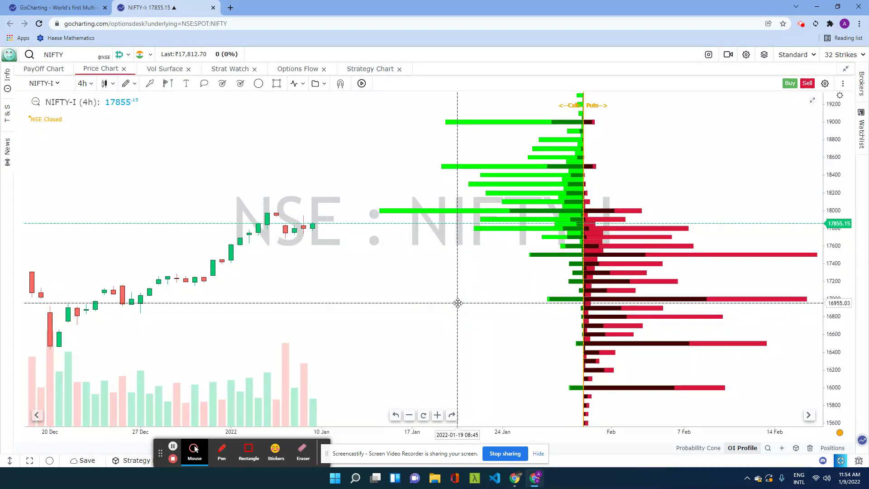
pyautogui.scroll(-2, 458, 303)
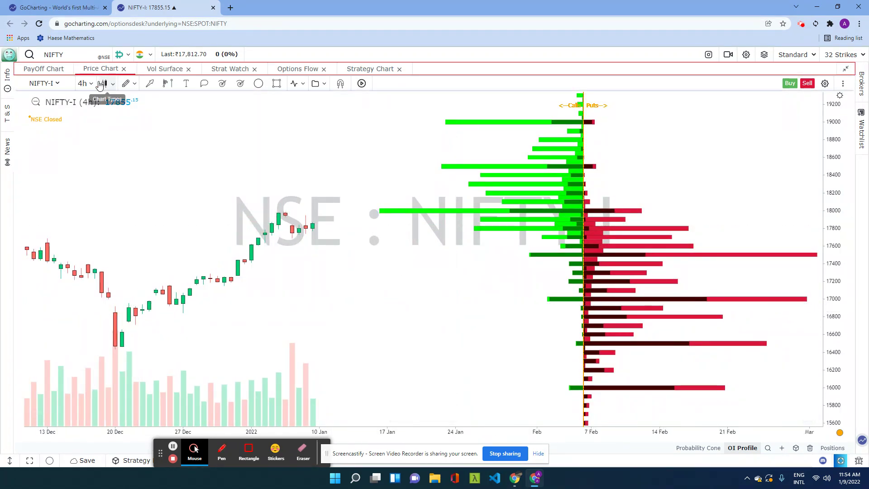
# Draw one arrow pointing at the cumulative 18,000 call bar and another pointing at the 17,500 put bar
pyautogui.click(339, 170)
pyautogui.click(388, 202)
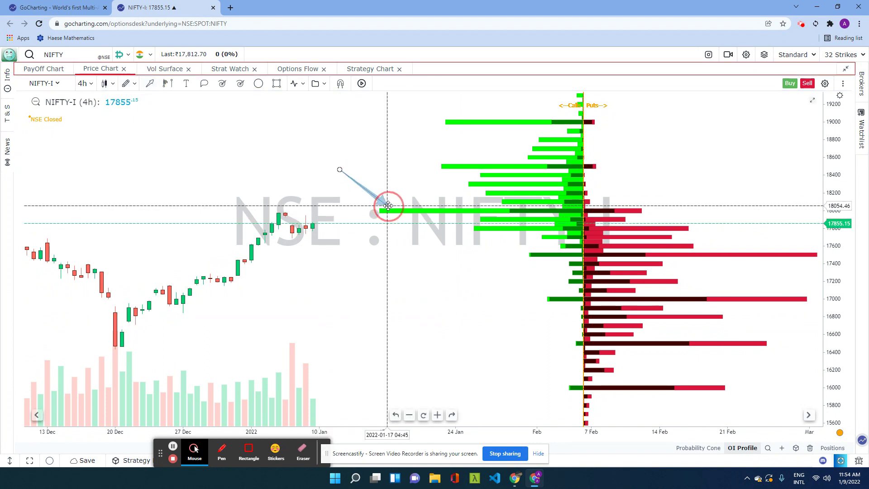
pyautogui.click(343, 308)
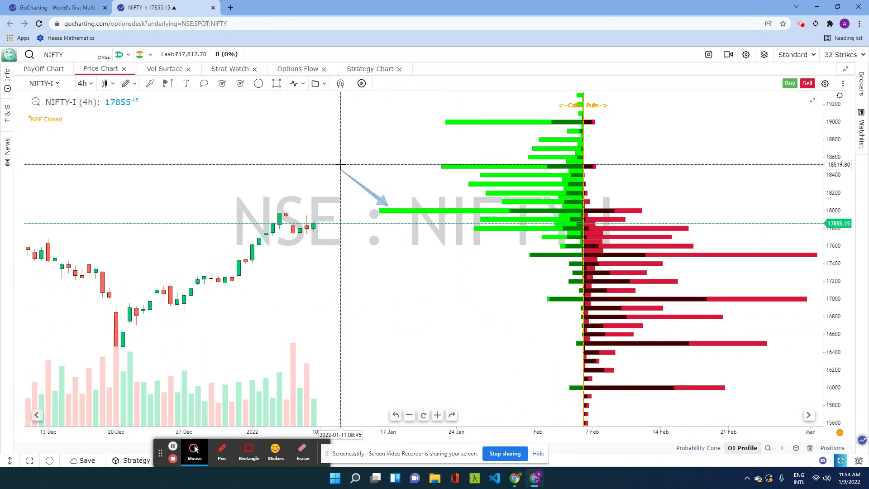
pyautogui.click(722, 285)
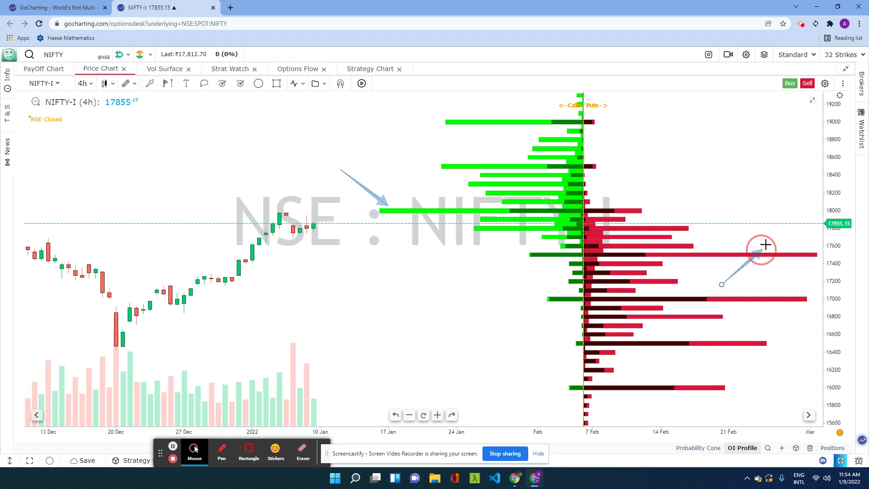
pyautogui.click(764, 261)
pyautogui.click(776, 252)
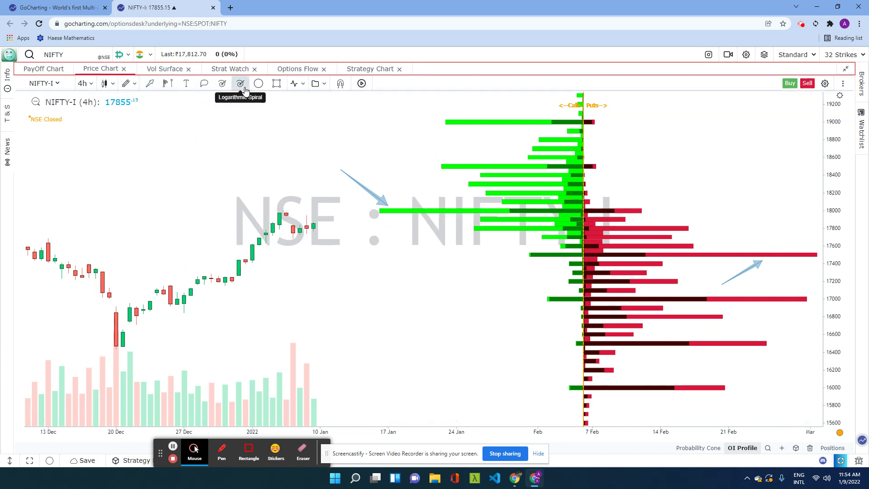
# Add a text label reading "18000 Strike" beside the arrow that points at the 18,000 call bar
pyautogui.click(129, 87)
pyautogui.write('text')
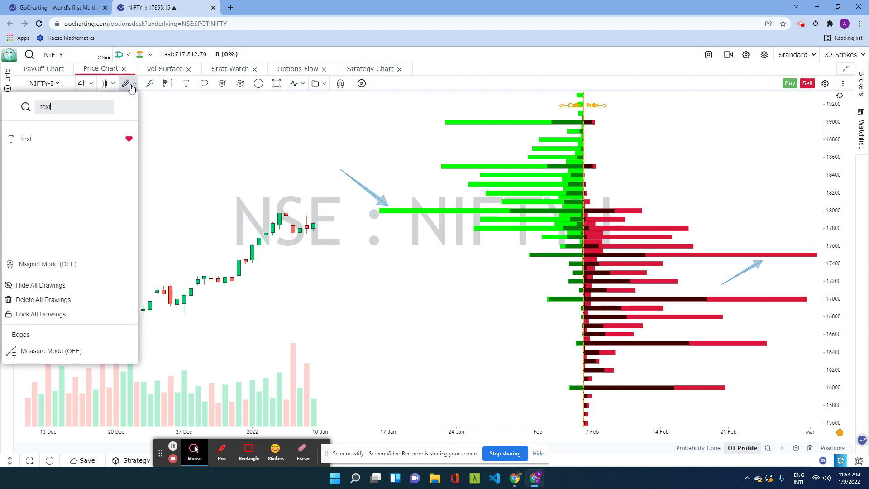
pyautogui.click(187, 84)
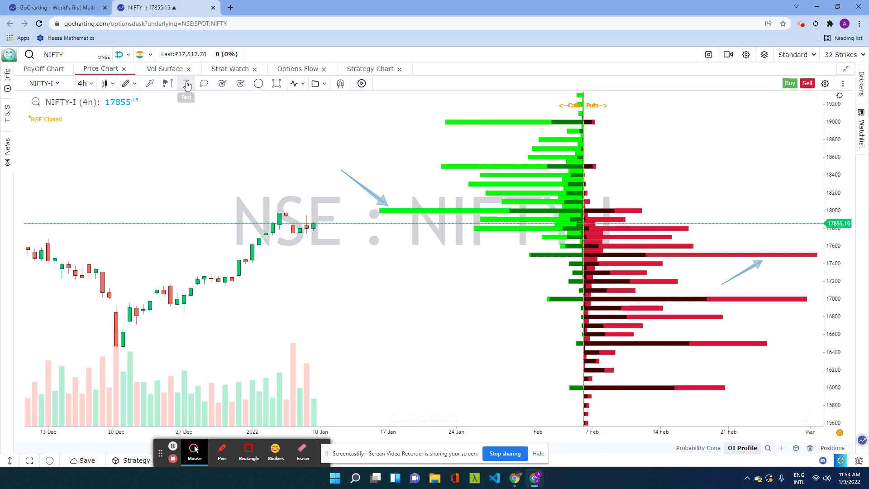
pyautogui.click(283, 164)
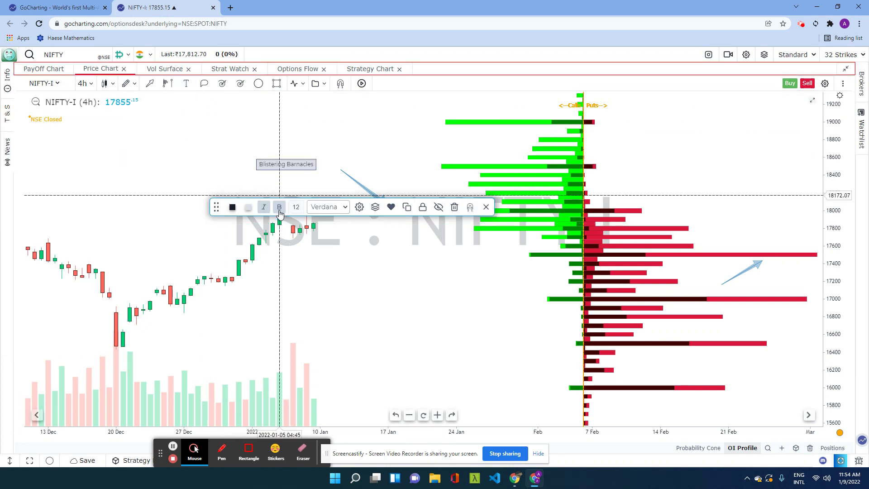
pyautogui.click(296, 163)
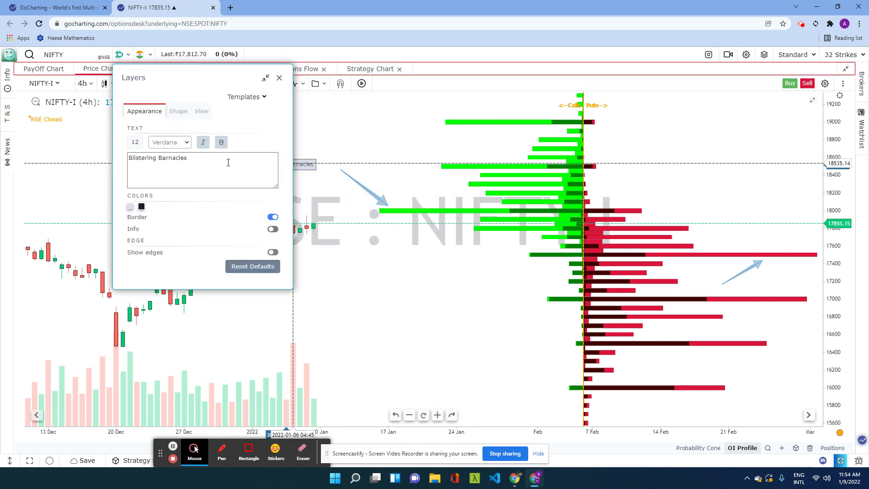
pyautogui.tripleClick(127, 161)
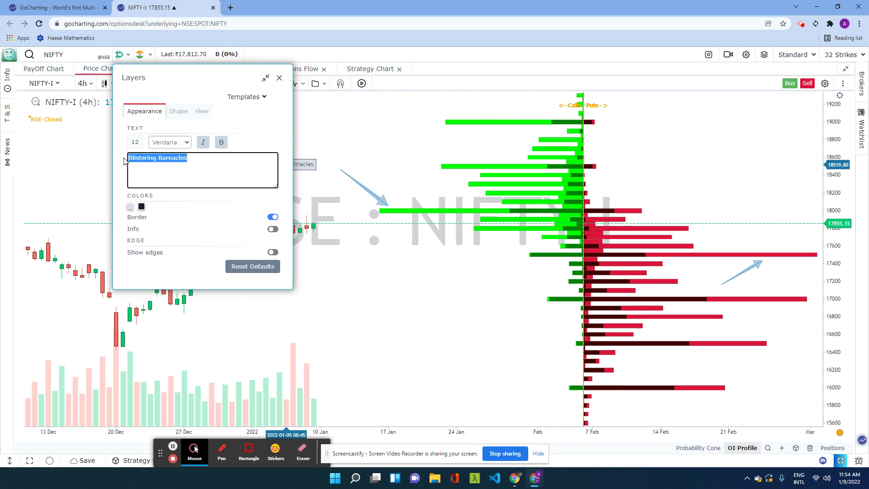
pyautogui.write('18000')
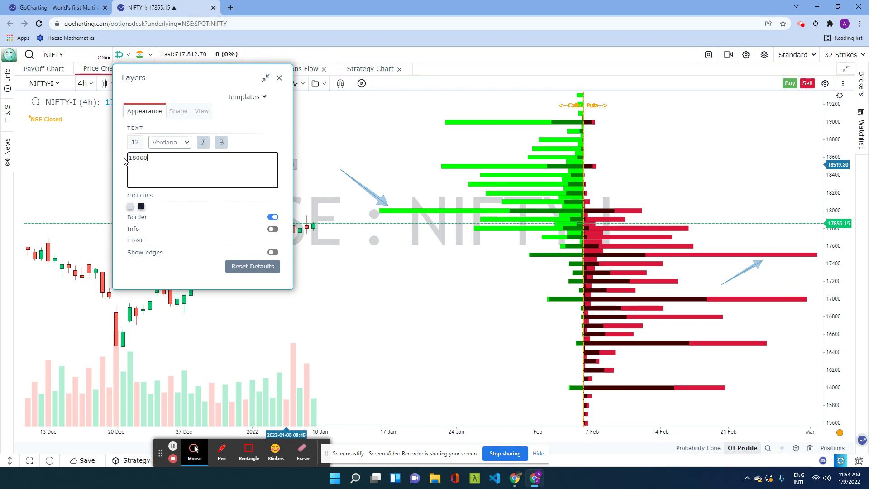
pyautogui.write(' Strike')
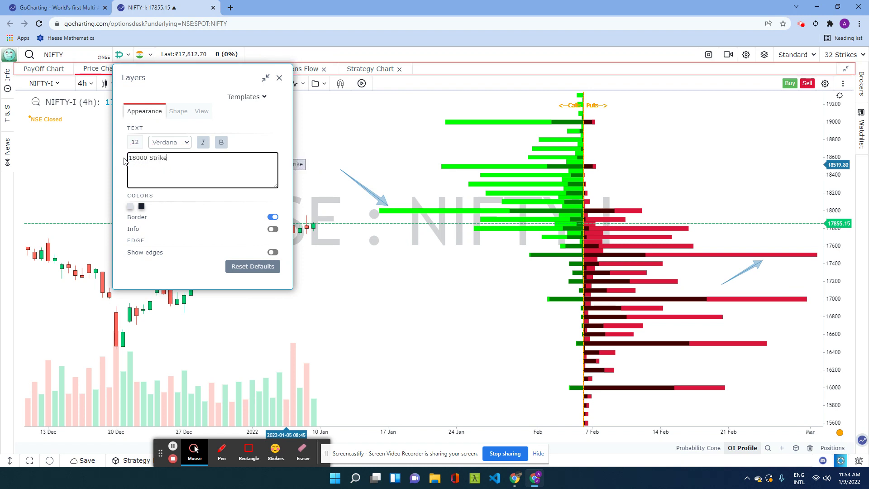
pyautogui.click(279, 77)
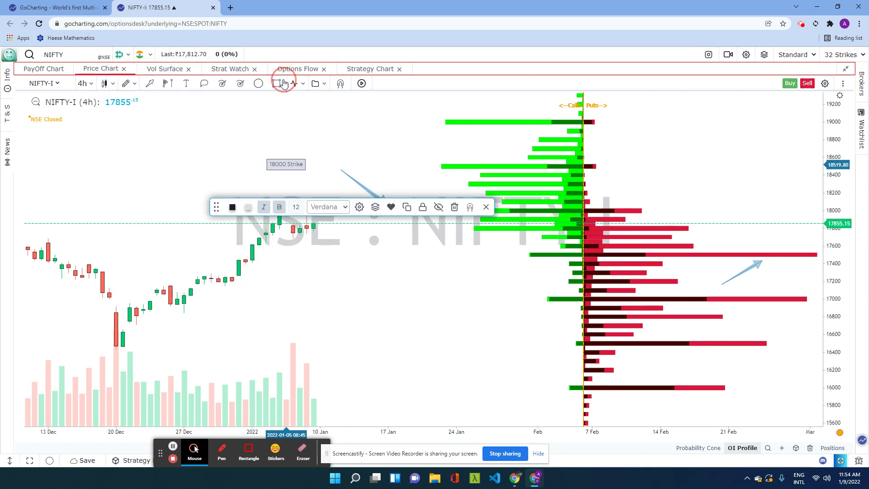
# Copy the "18000 Strike" label to just above the 17,500 put bar and change the copy's text to "17500 Strike"
pyautogui.click(283, 162)
pyautogui.moveTo(282, 163); pyautogui.dragTo(791, 243)
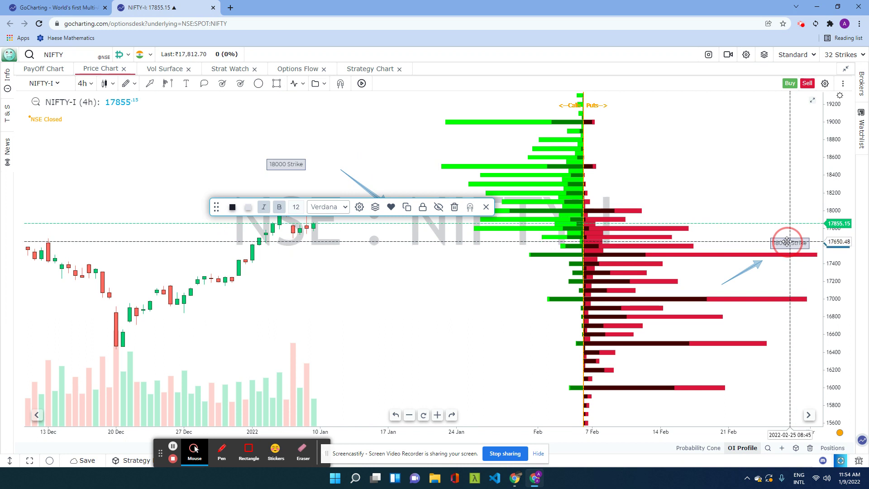
pyautogui.doubleClick(791, 243)
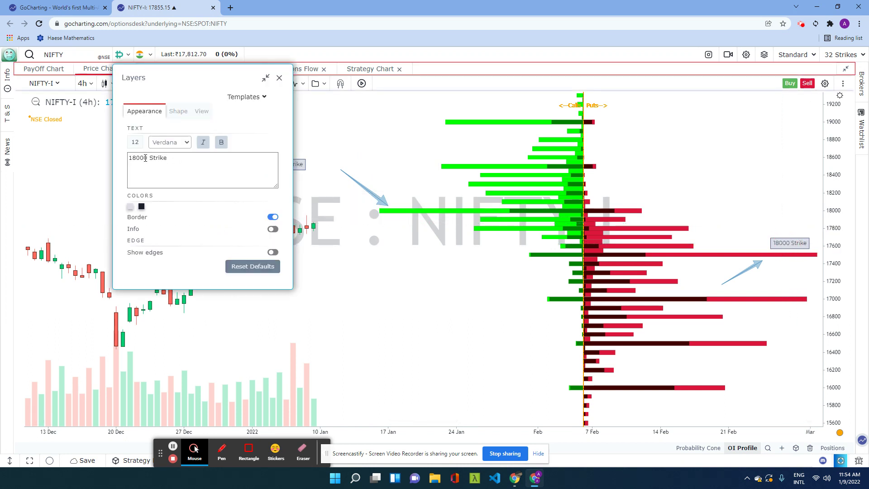
pyautogui.moveTo(148, 158); pyautogui.dragTo(143, 158)
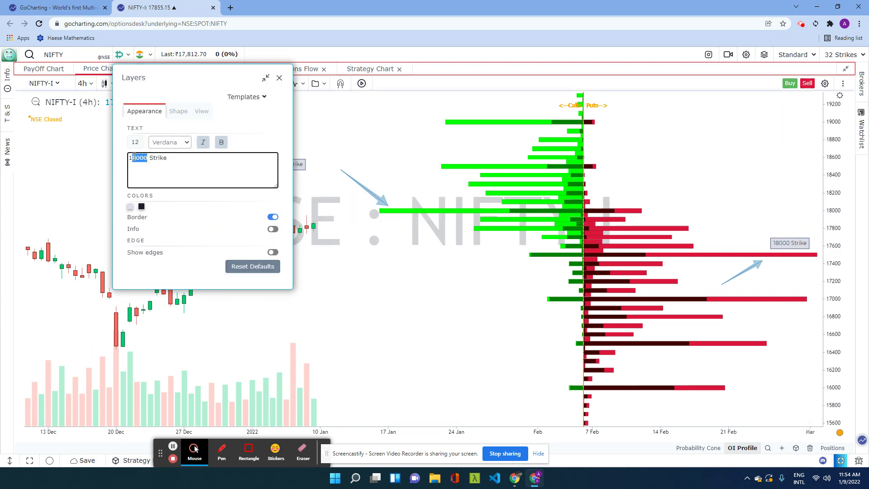
pyautogui.write('75')
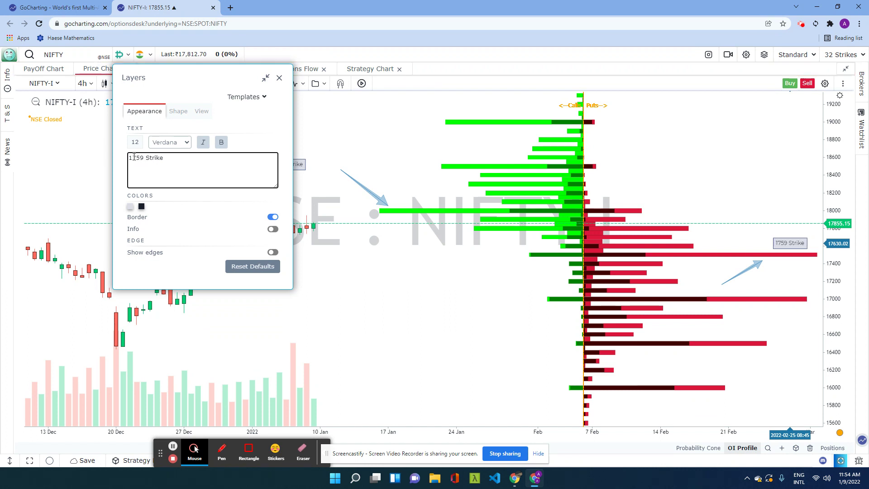
pyautogui.write('00')
pyautogui.click(279, 78)
pyautogui.click(483, 412)
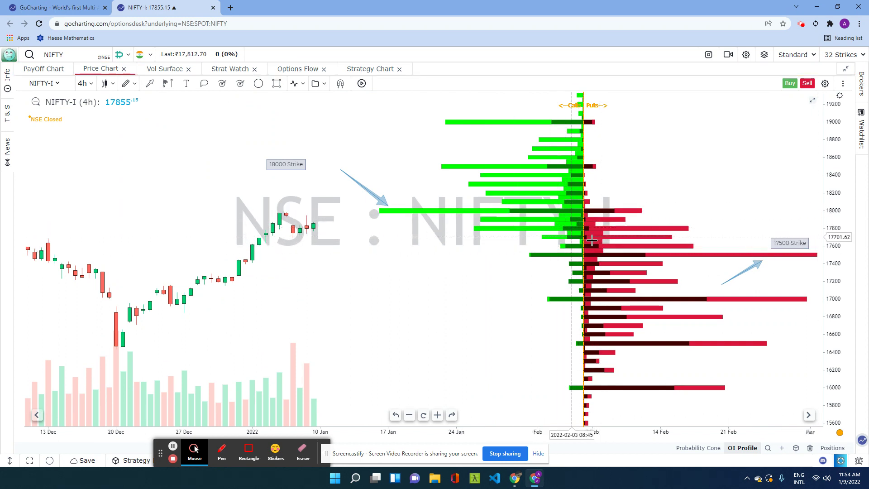
# Draw a short arrow pointing down at the end of the 17,000 put bar
pyautogui.click(729, 280)
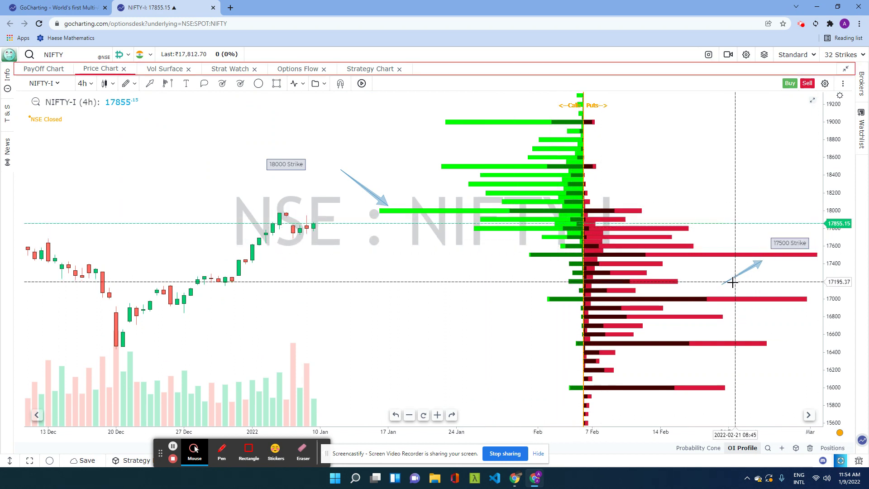
pyautogui.click(150, 84)
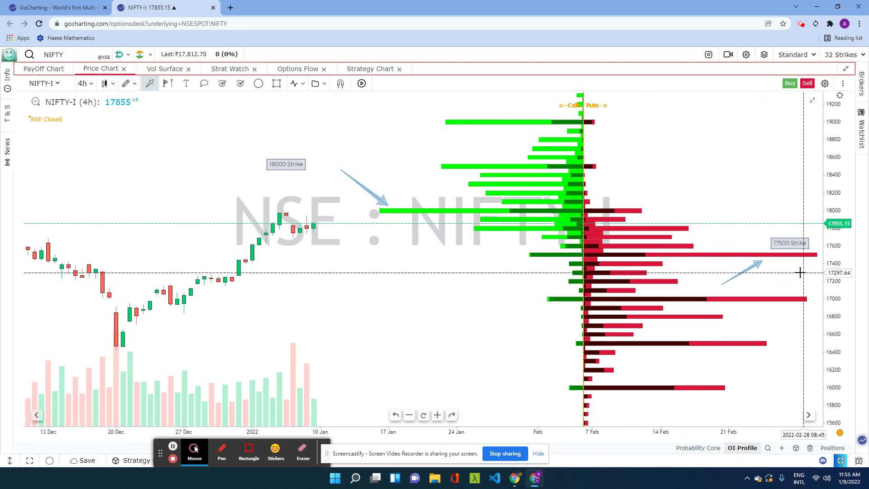
pyautogui.moveTo(804, 273); pyautogui.dragTo(784, 290)
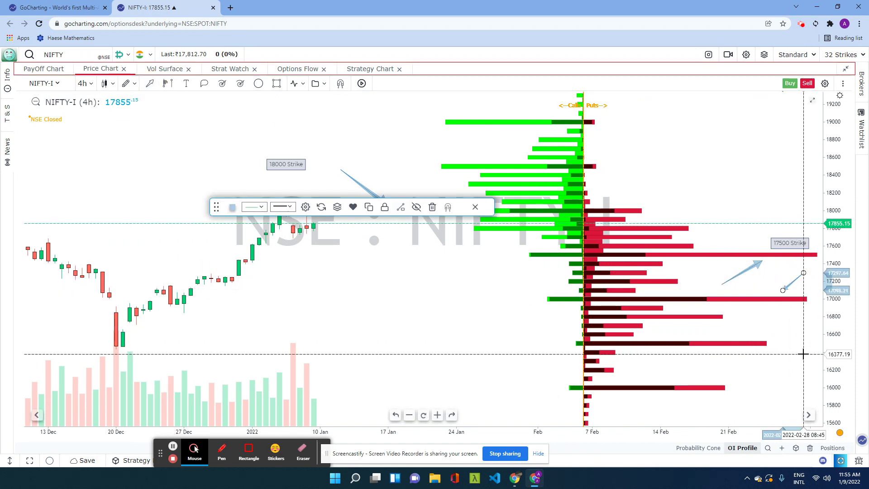
pyautogui.click(777, 415)
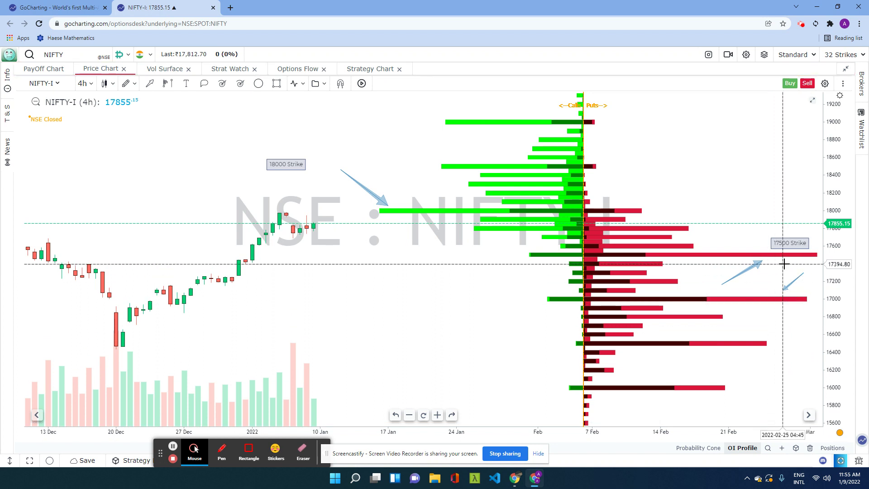
# Move the "18000 Strike" label slightly closer to the tail of its arrow
pyautogui.scroll(-2, 402, 213)
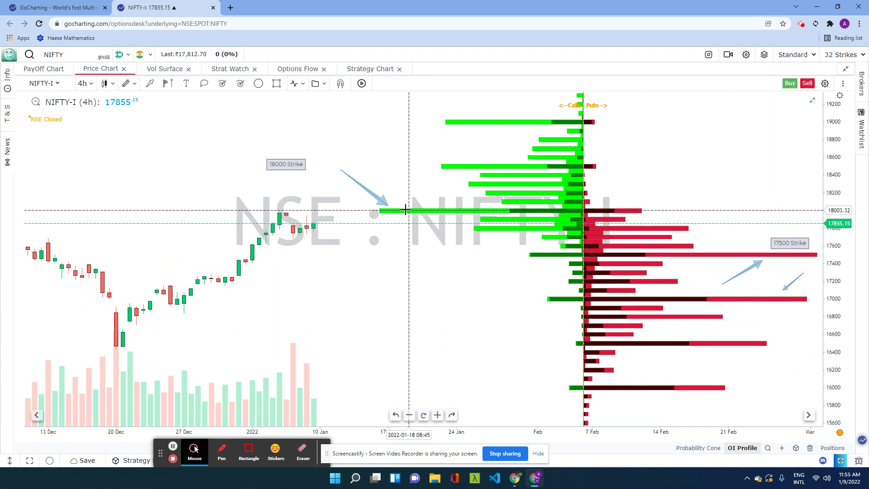
pyautogui.scroll(2, 675, 152)
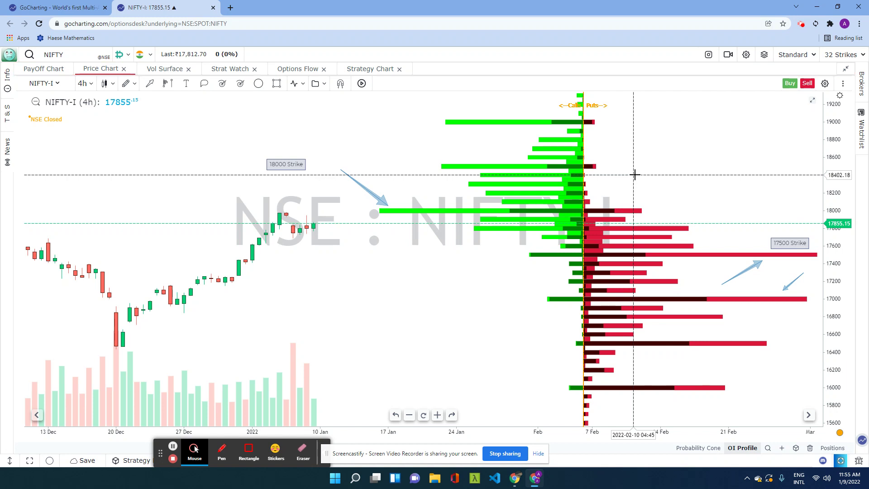
pyautogui.moveTo(283, 163); pyautogui.dragTo(304, 161)
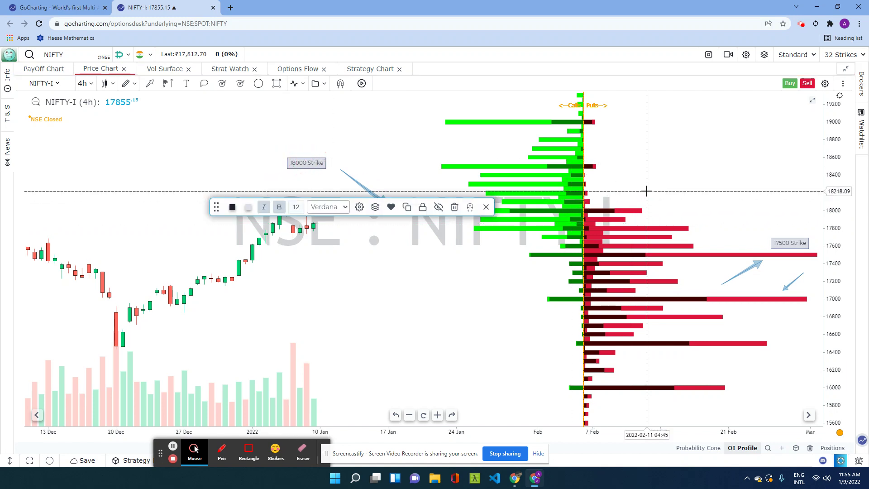
pyautogui.click(574, 190)
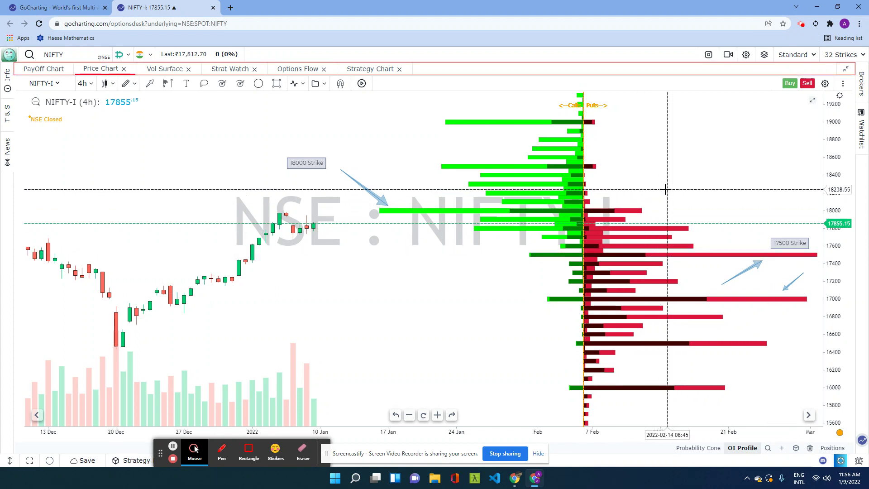
# Check the OI profile's buildup, unwinding and covering colour legend, and turn off its Cumulative option
pyautogui.click(743, 448)
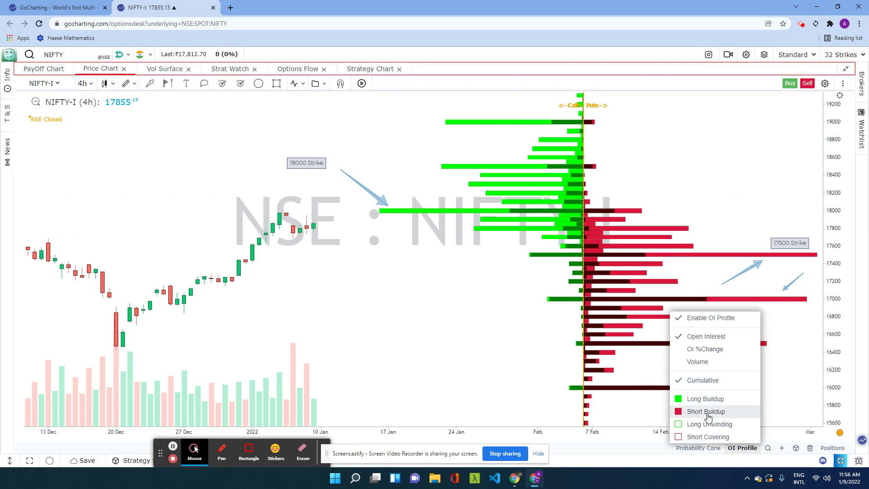
pyautogui.click(439, 324)
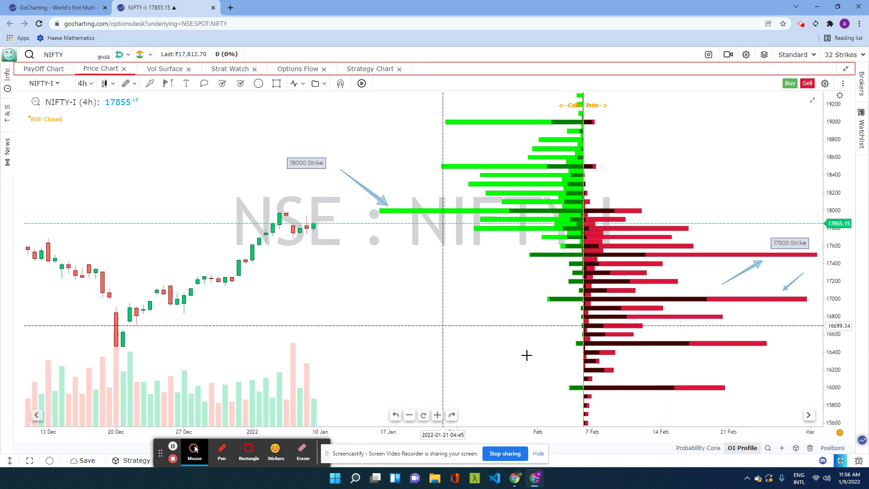
pyautogui.click(741, 450)
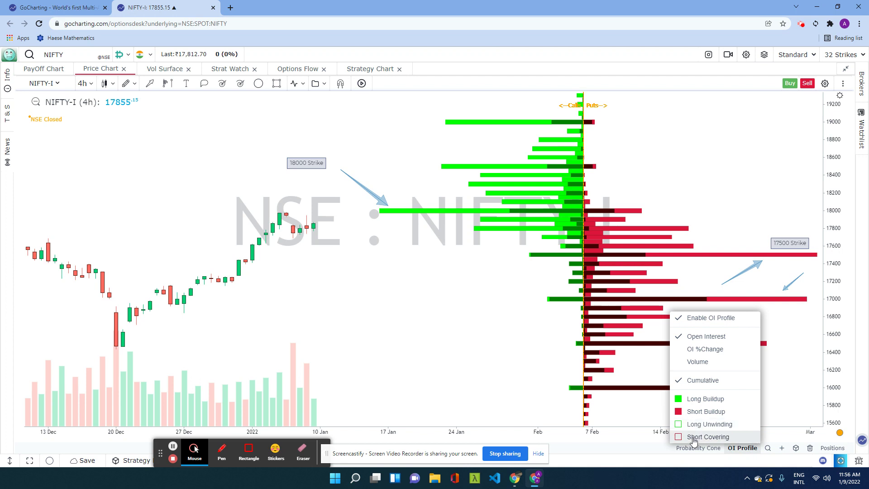
pyautogui.click(795, 378)
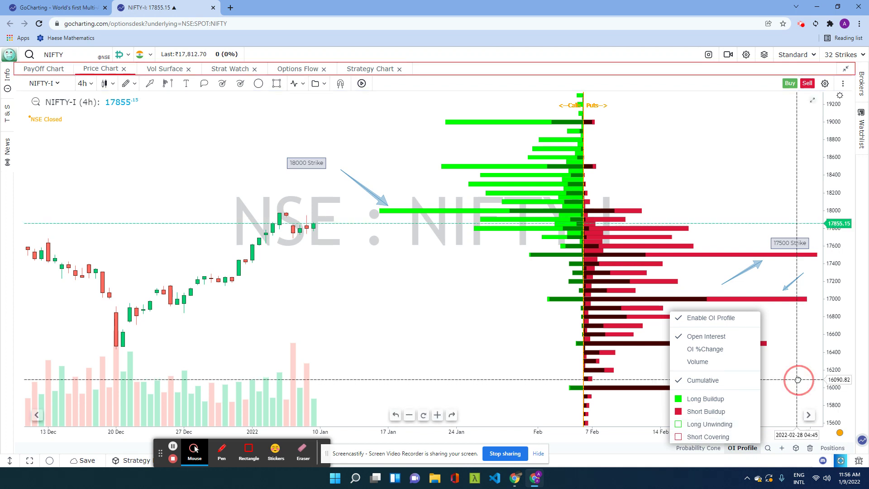
pyautogui.click(743, 447)
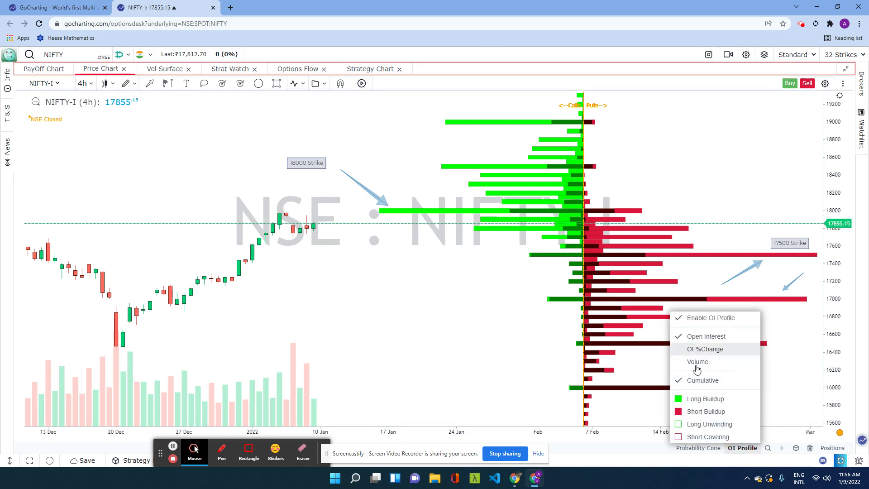
pyautogui.click(686, 380)
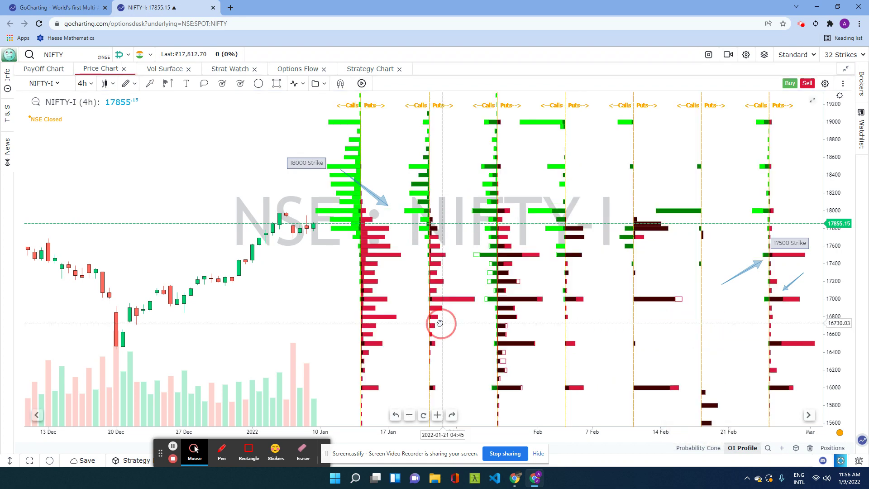
# Examine the separate expiry profiles against the Long Unwinding and Short Covering entries of the OI profile legend
pyautogui.scroll(2, 423, 321)
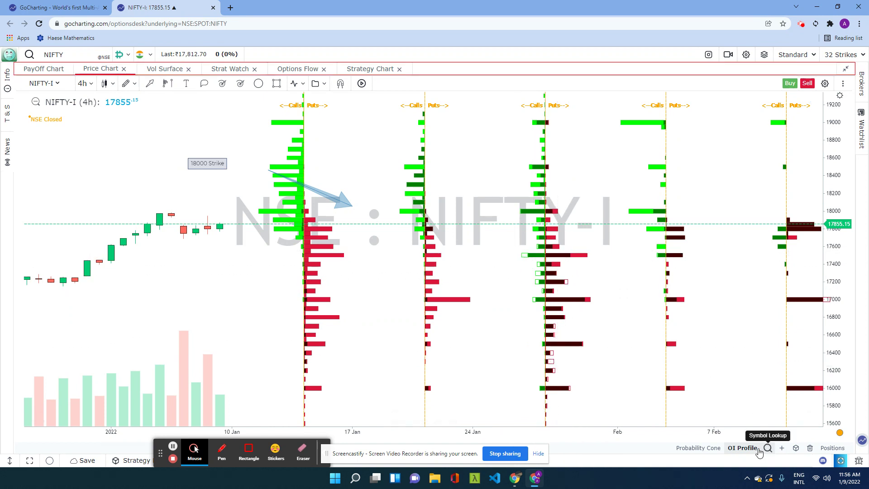
pyautogui.click(744, 448)
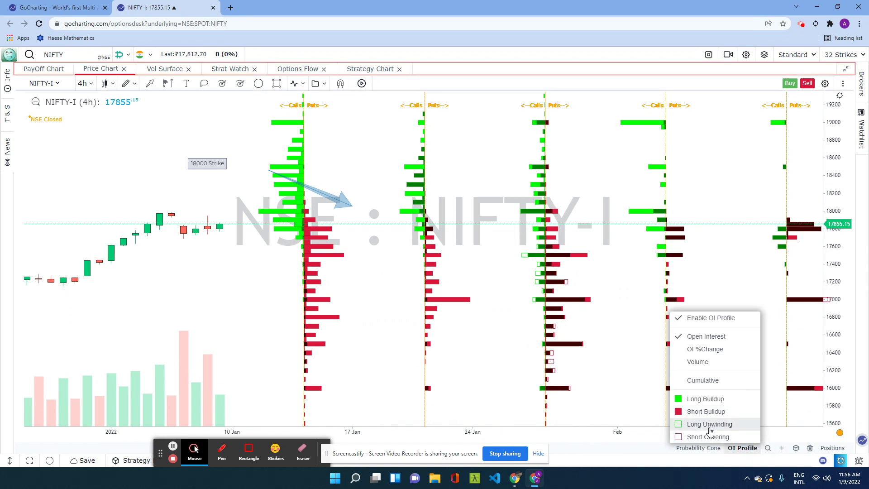
pyautogui.click(592, 355)
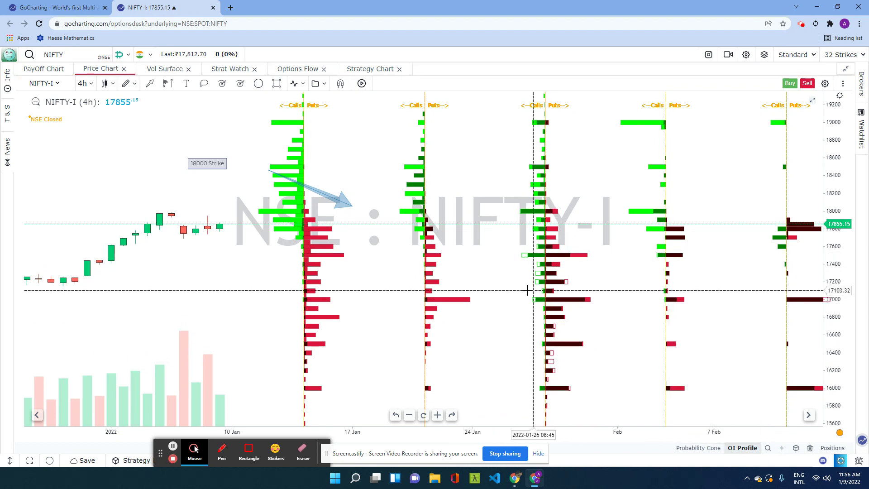
pyautogui.scroll(-2, 527, 290)
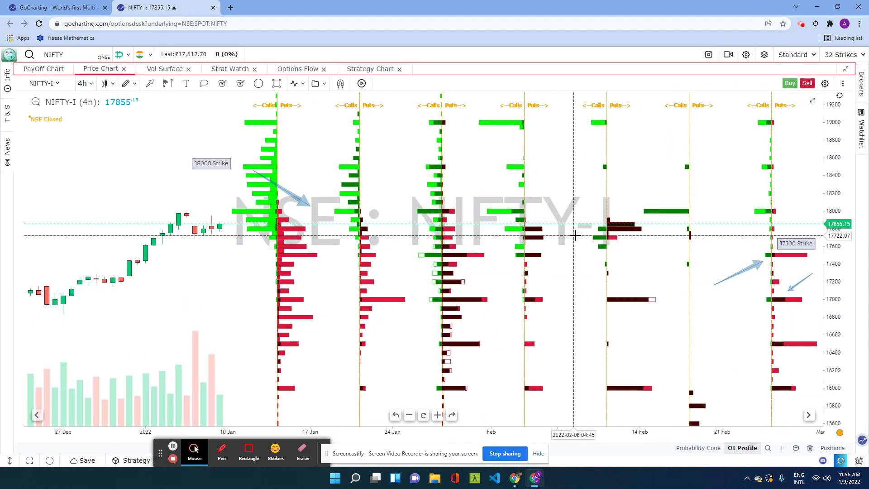